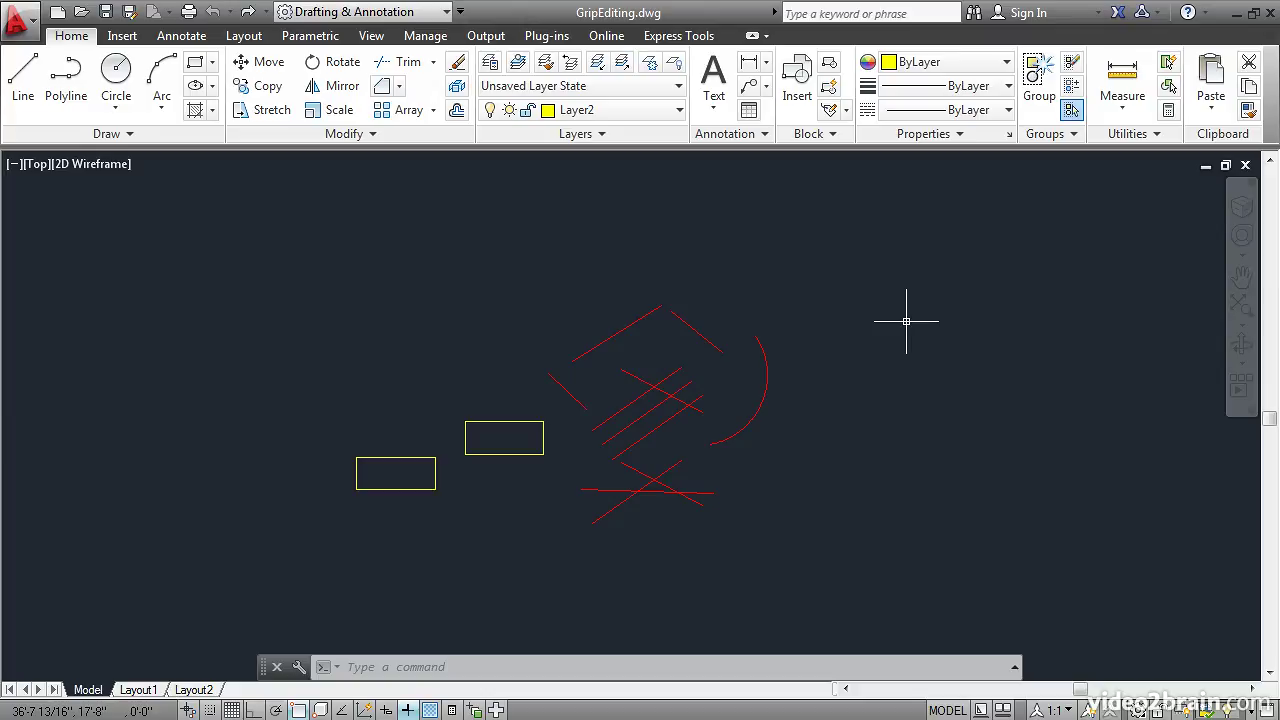
- Stretch the upper endpoint of the red arc far to the right into the empty area beside the crossing lines
left_click(768, 372)
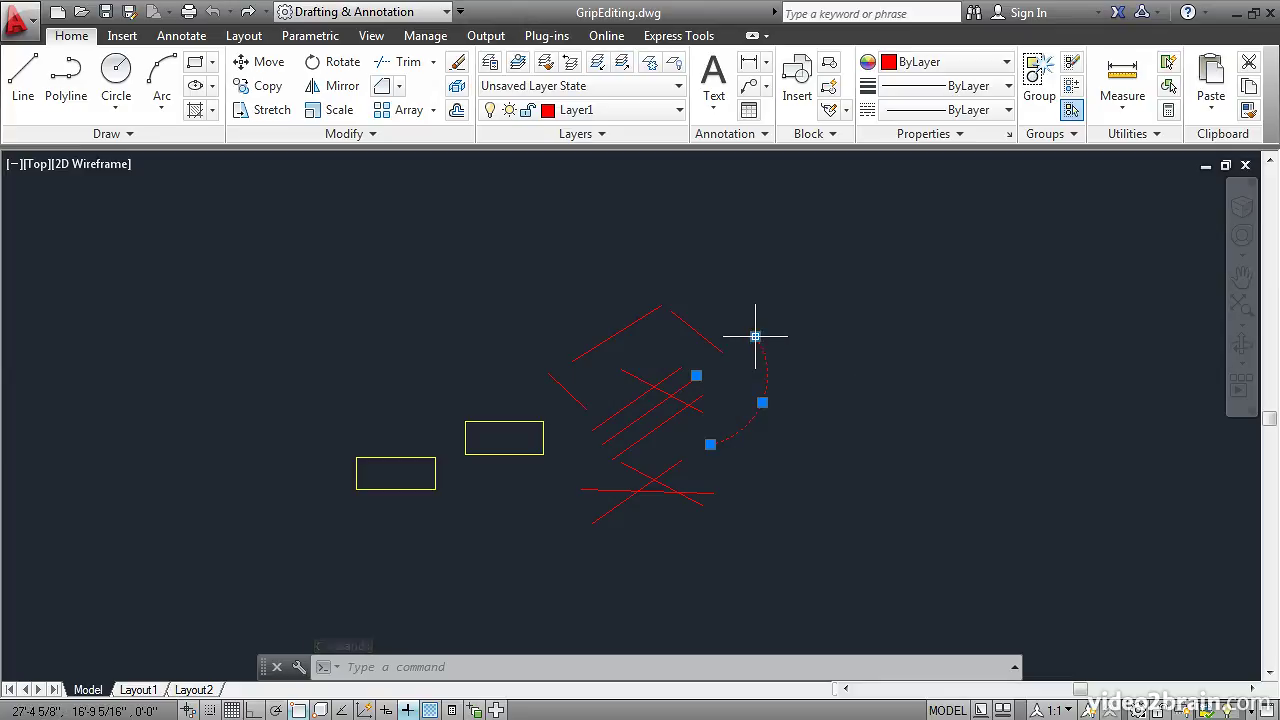
mouse_move(755, 337)
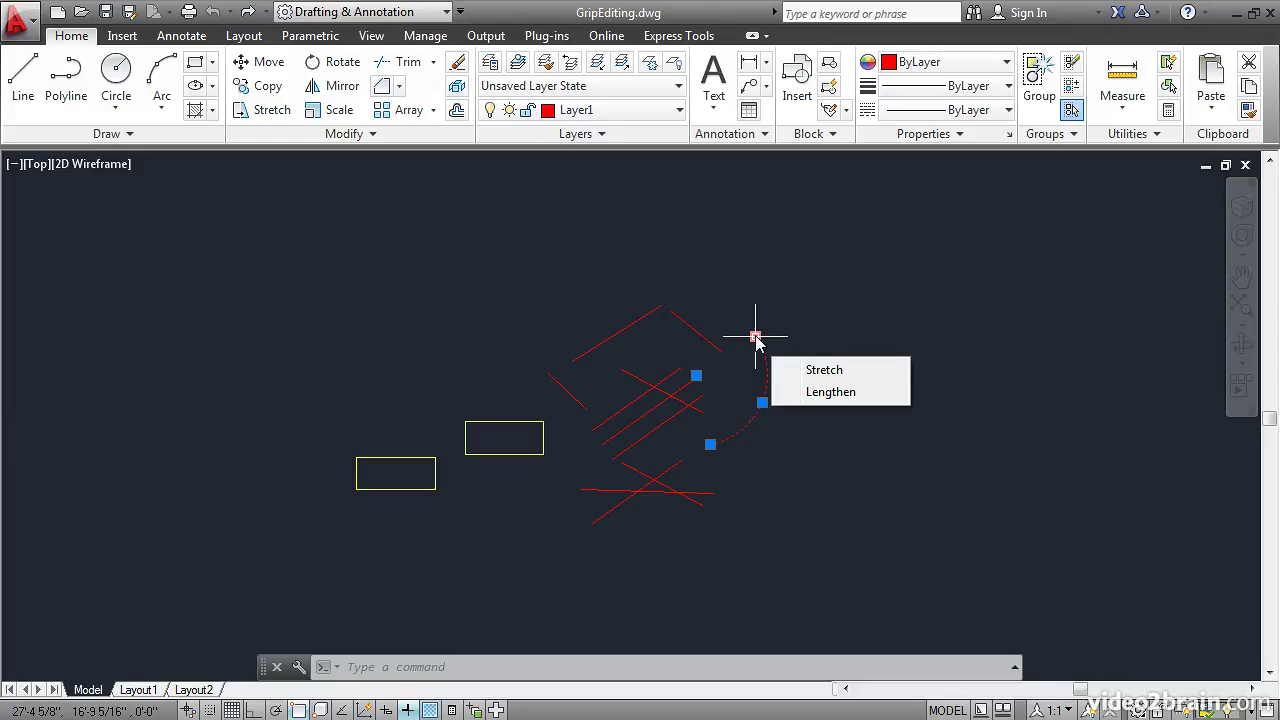
left_click(824, 375)
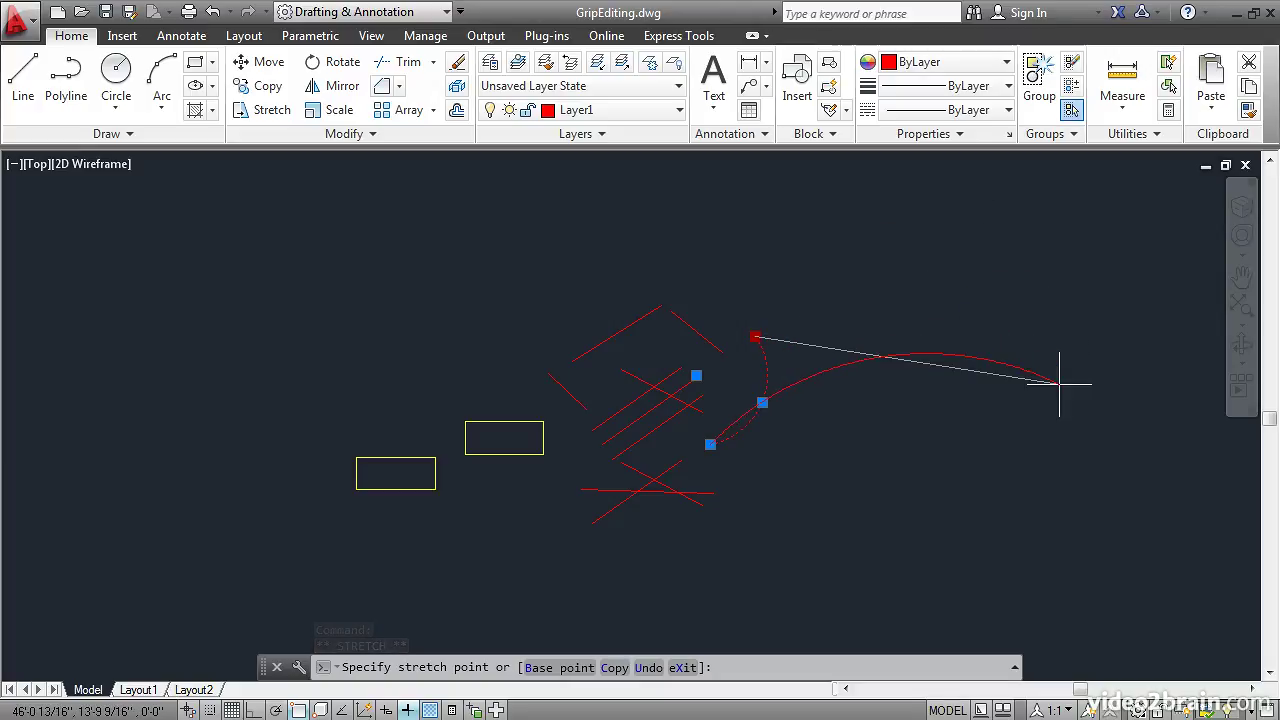
left_click(1059, 383)
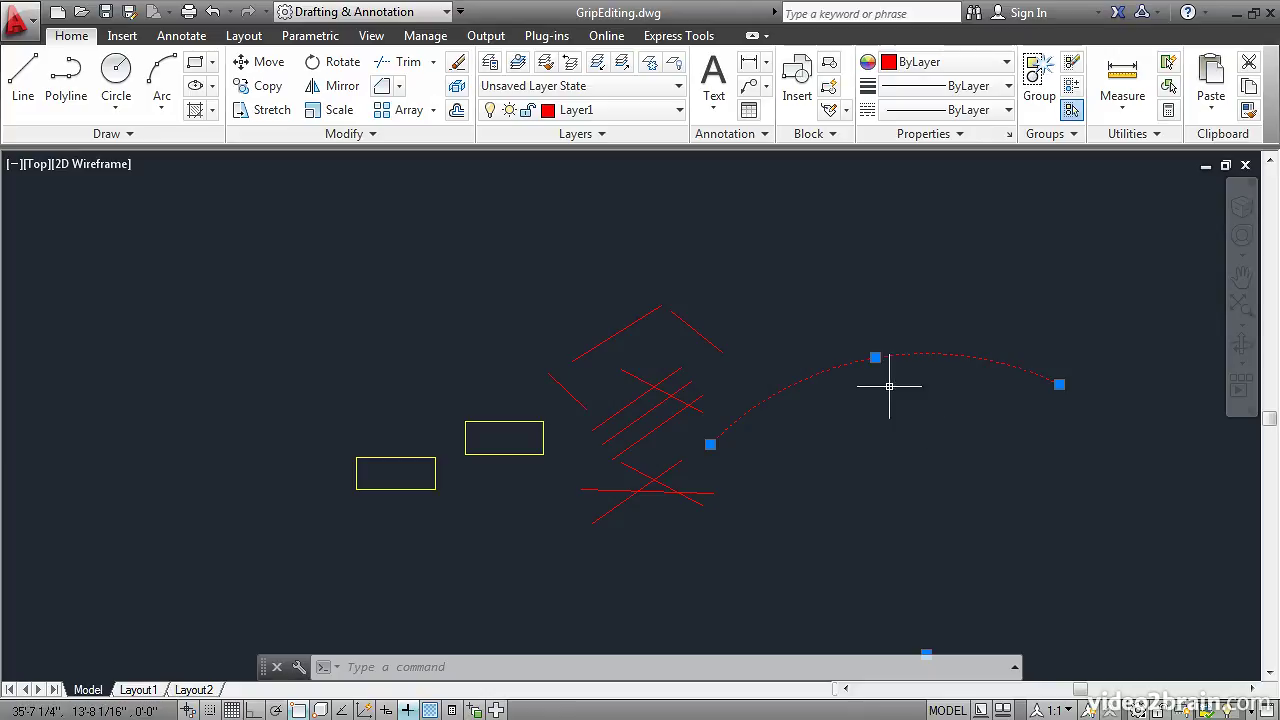
- Reduce the arc's radius from its midpoint grip, and shorten it to about the crown with Lengthen at its right endpoint
mouse_move(875, 357)
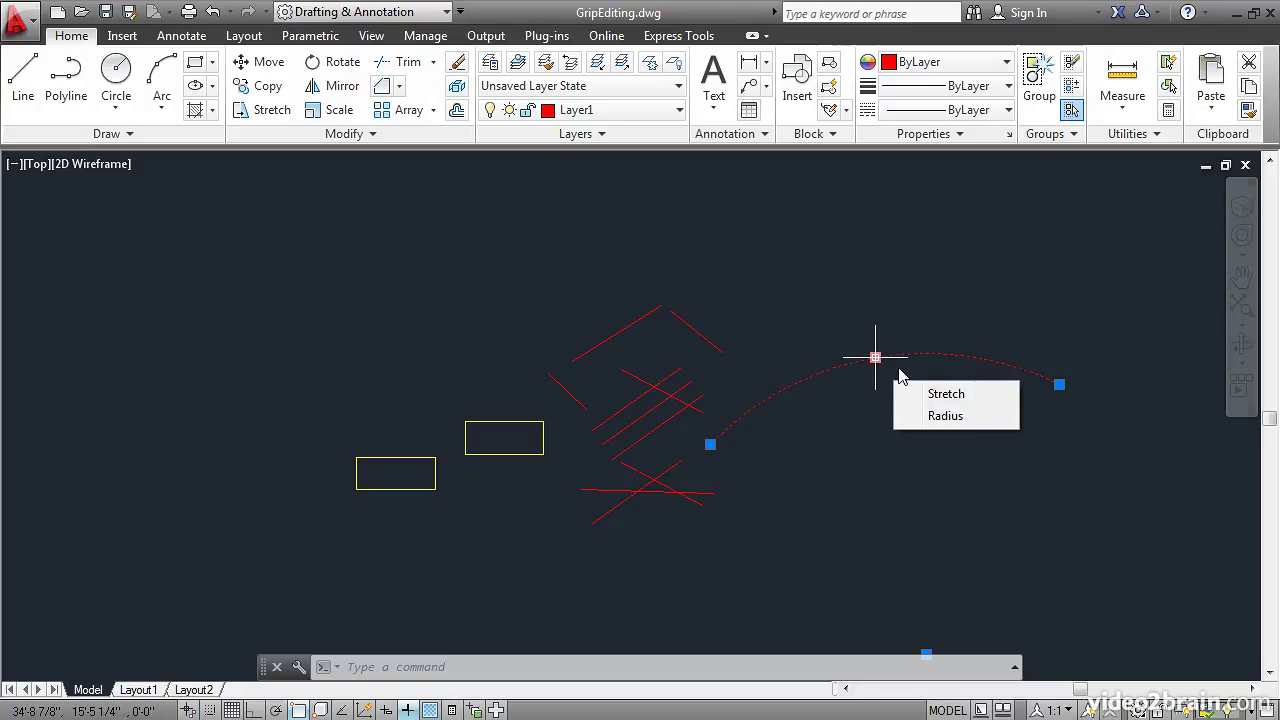
left_click(945, 416)
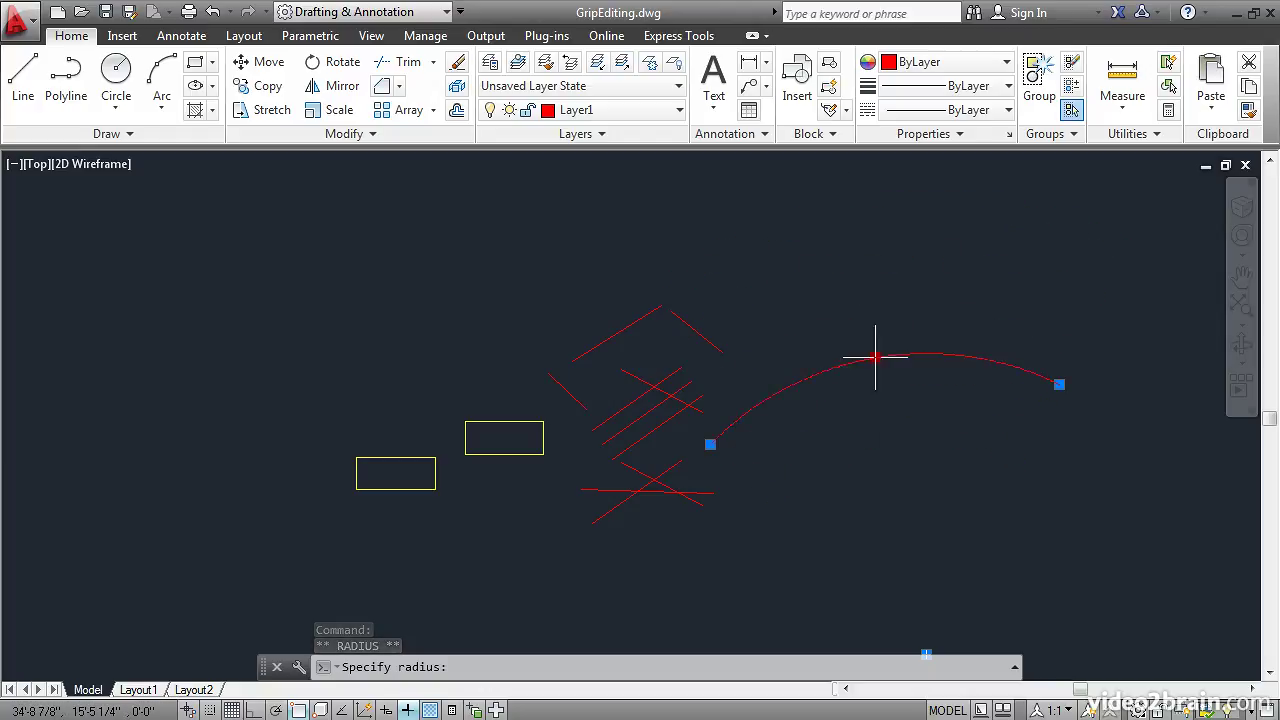
left_click(897, 451)
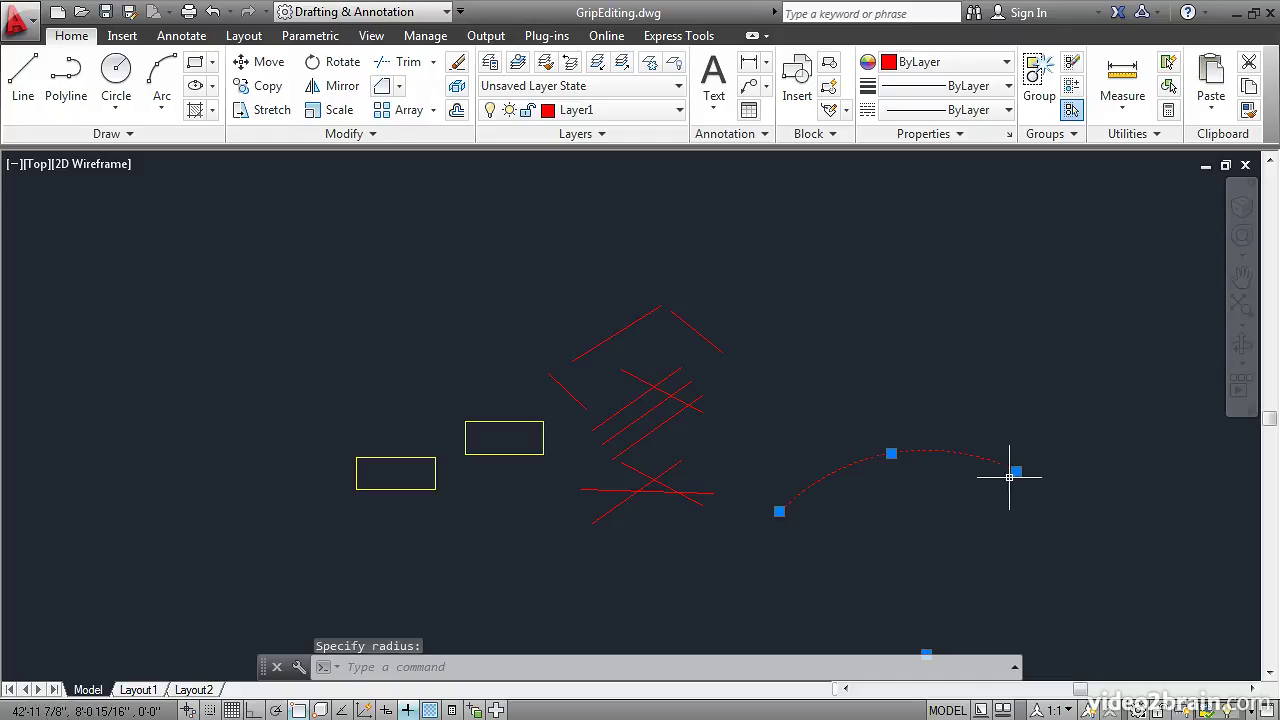
mouse_move(1016, 471)
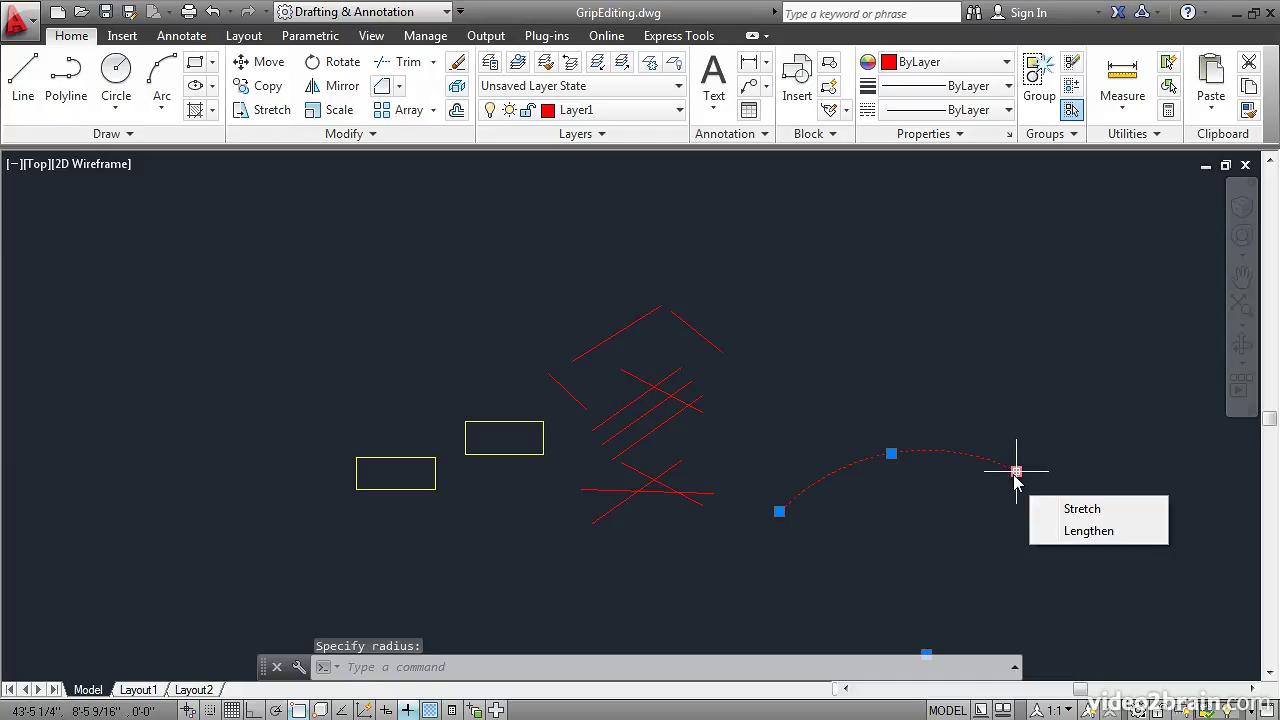
left_click(1077, 536)
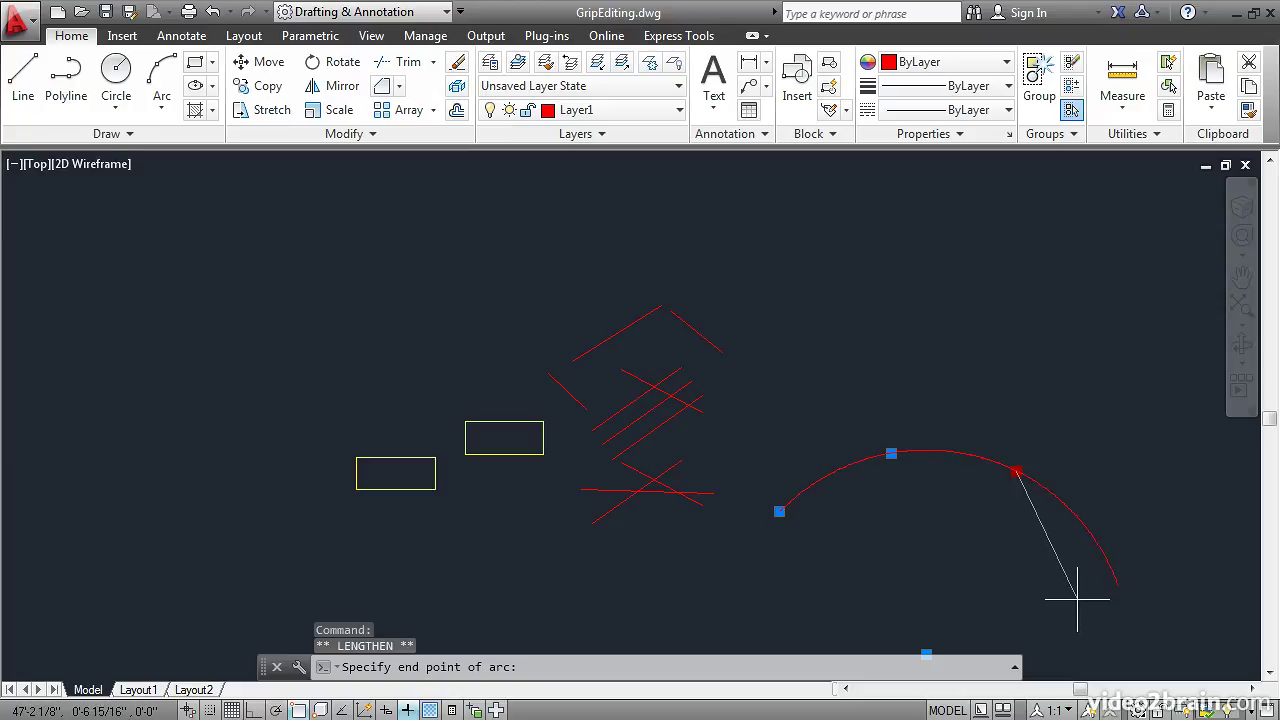
left_click(924, 528)
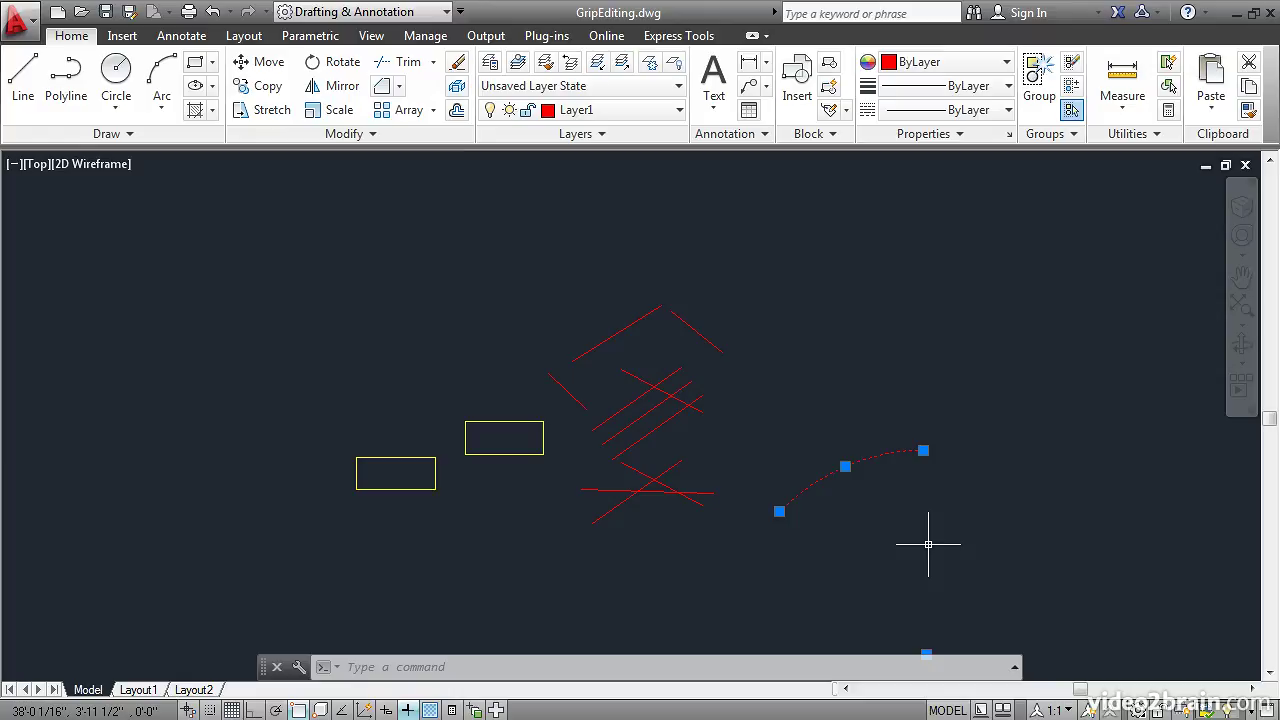
- Rotate the arc about its right endpoint so it sags downward, and move it by that point to the empty area above the yellow rectangles
left_click(923, 450)
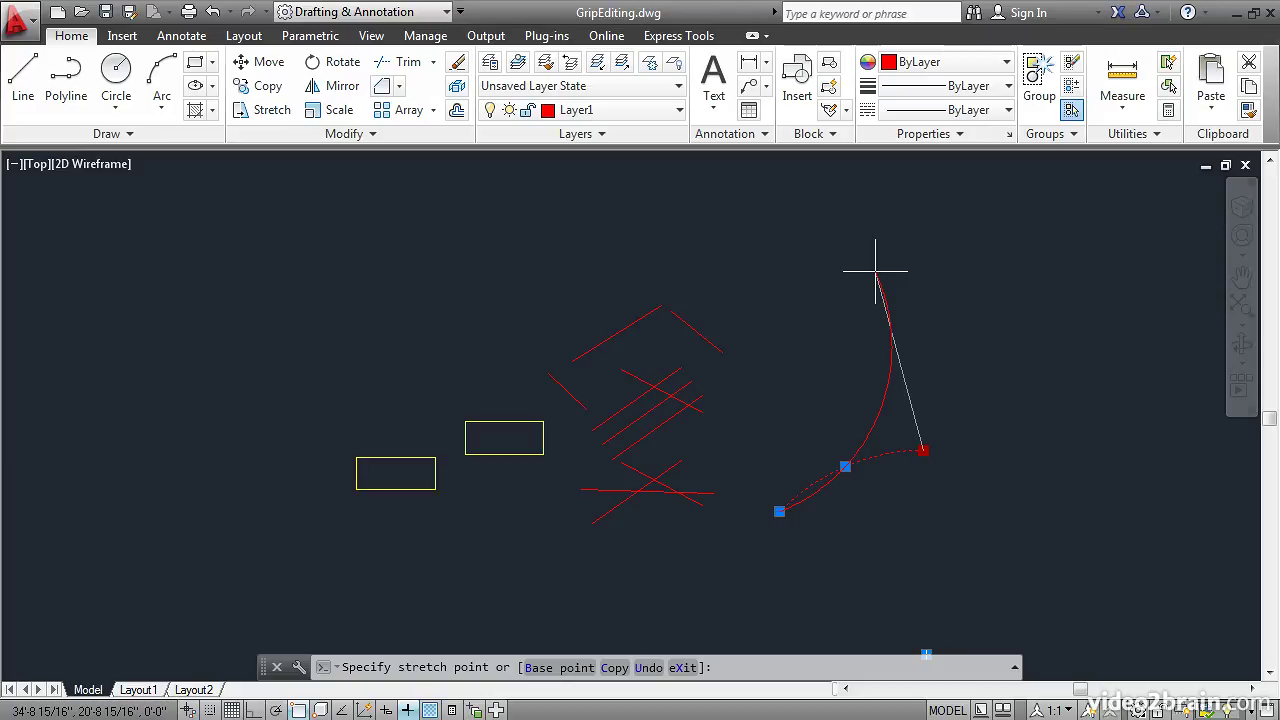
key("space")
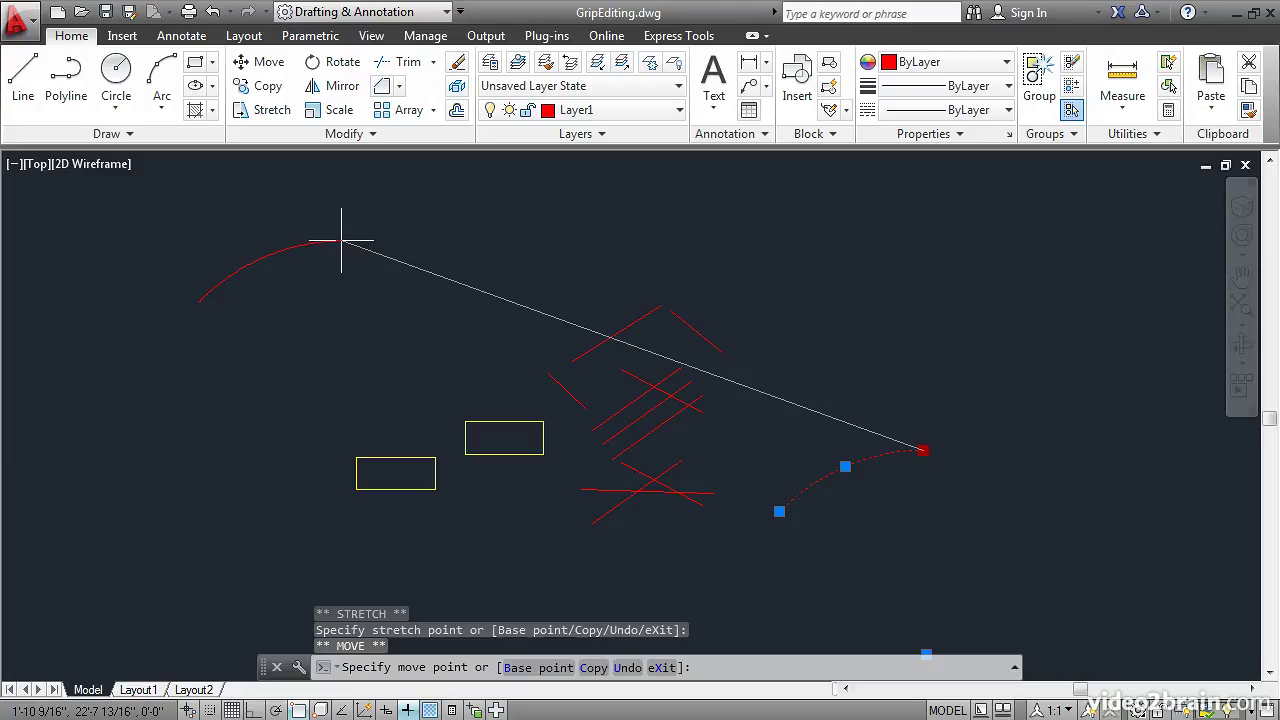
key("space")
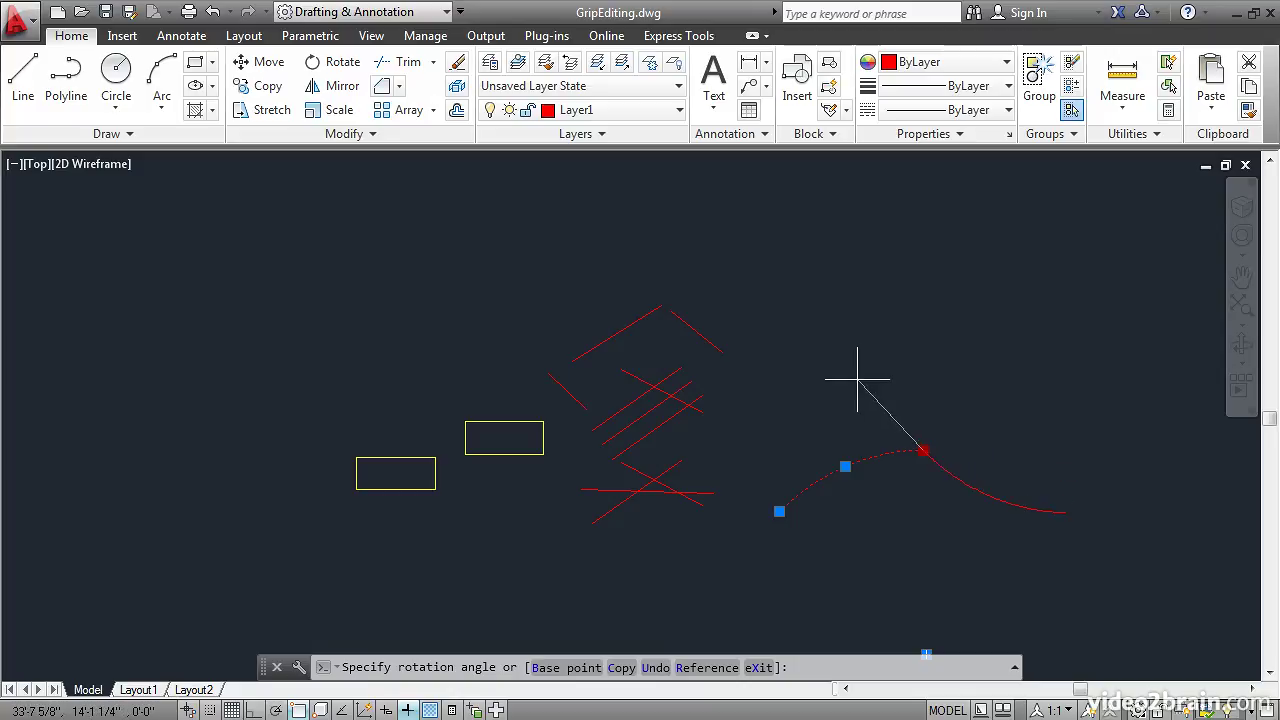
key("Escape")
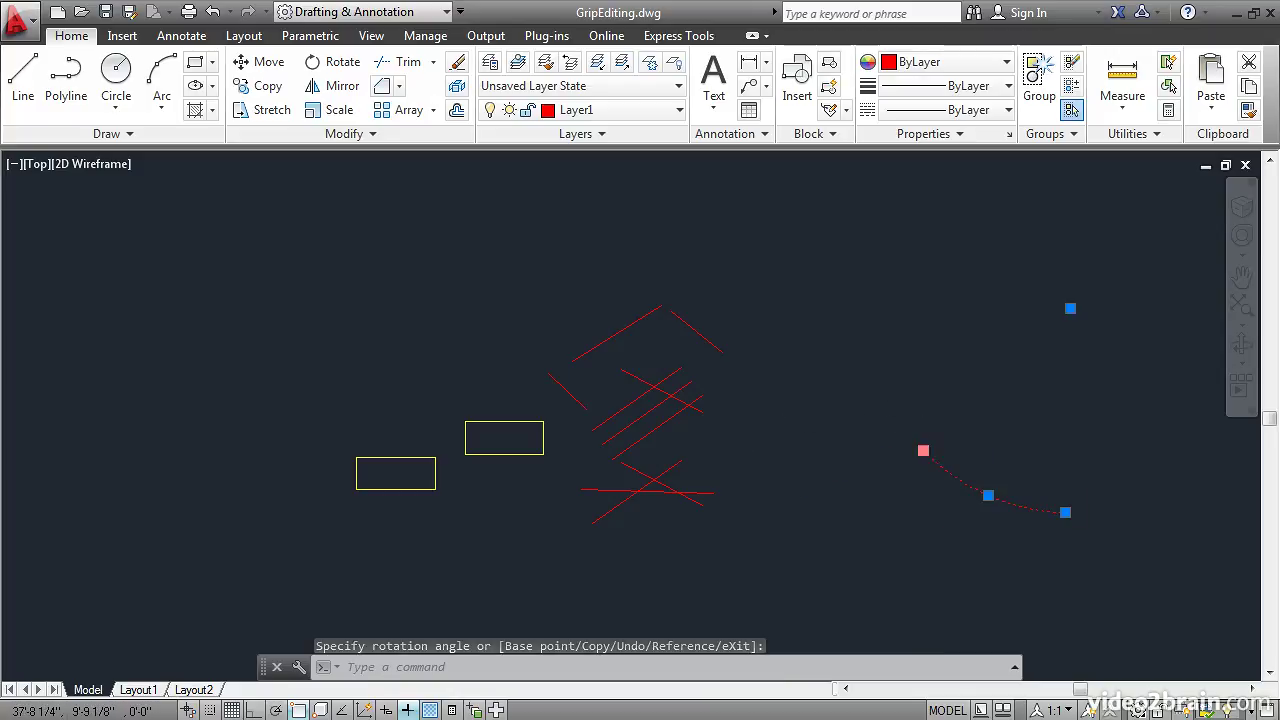
left_click(923, 450)
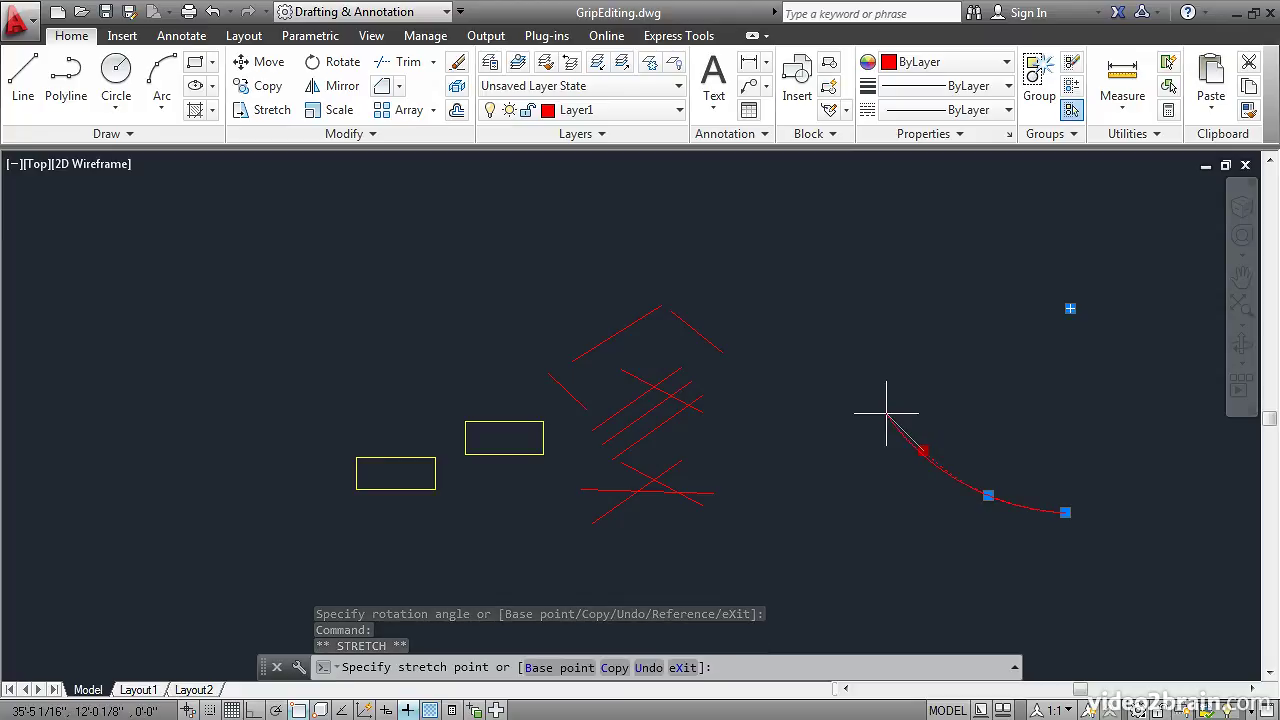
key("space")
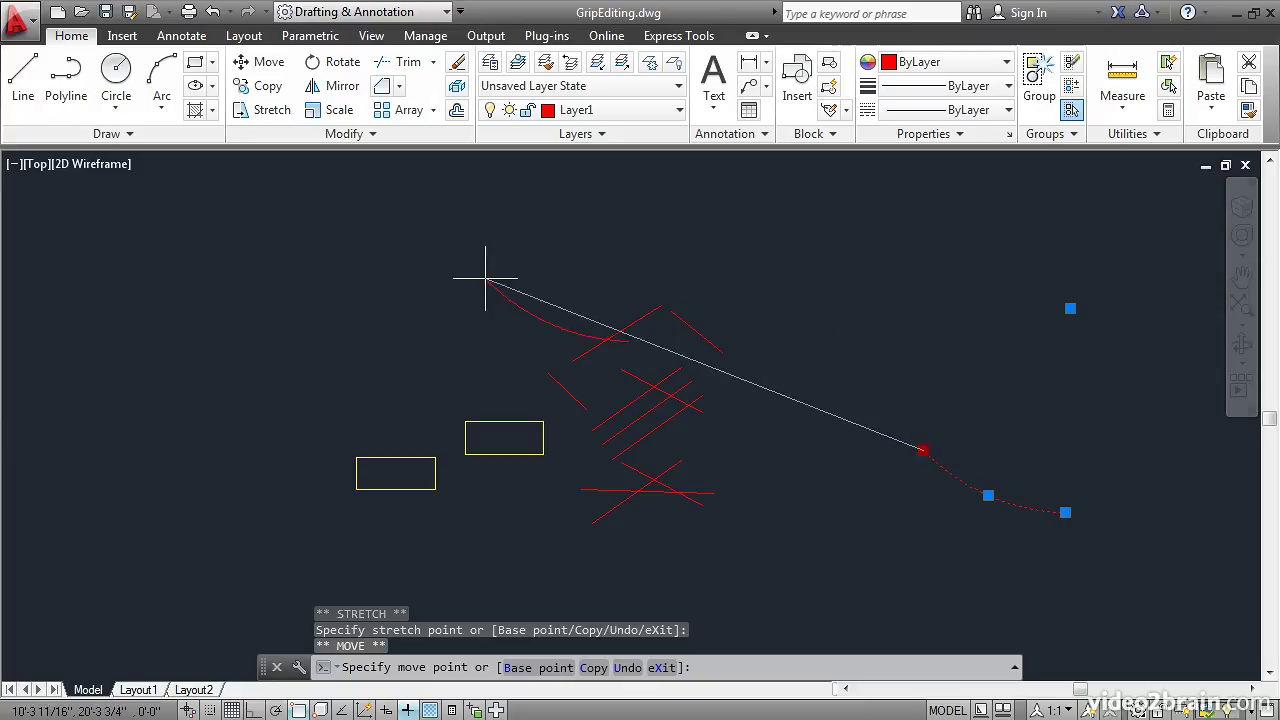
left_click(230, 230)
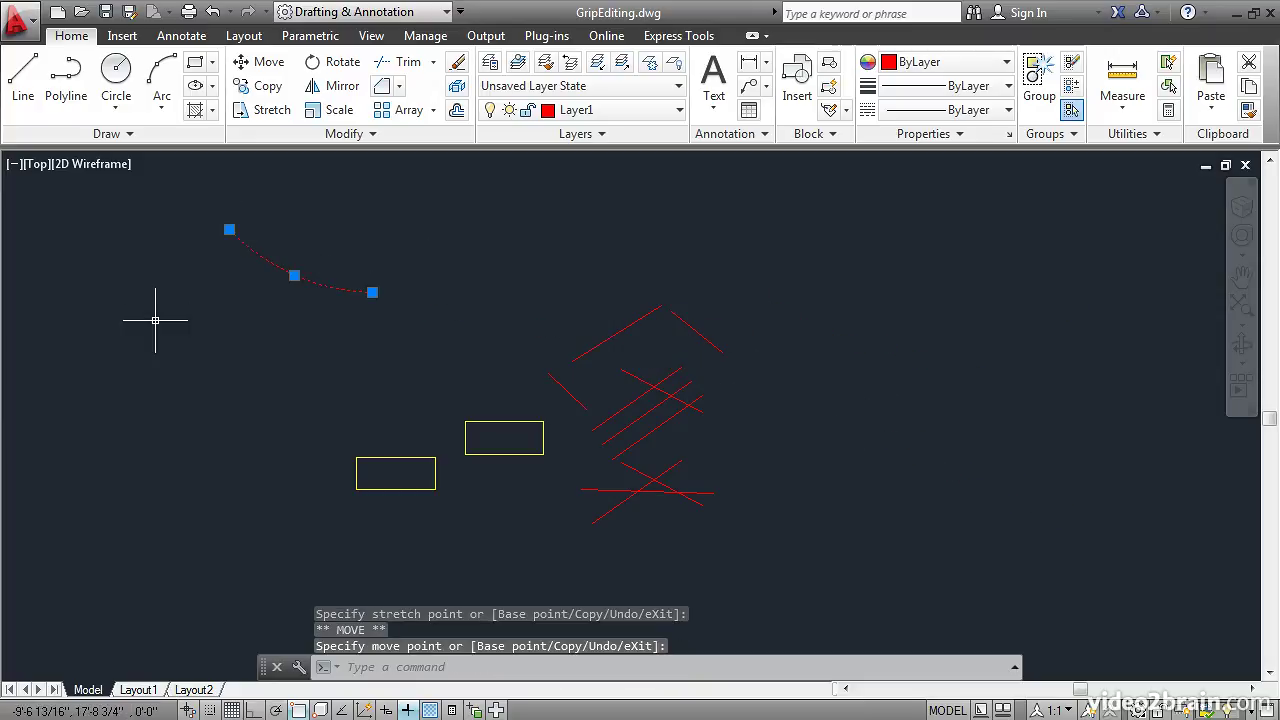
- Scale the arc by a factor of .5 about its lower-right endpoint using grip editing
left_click(372, 293)
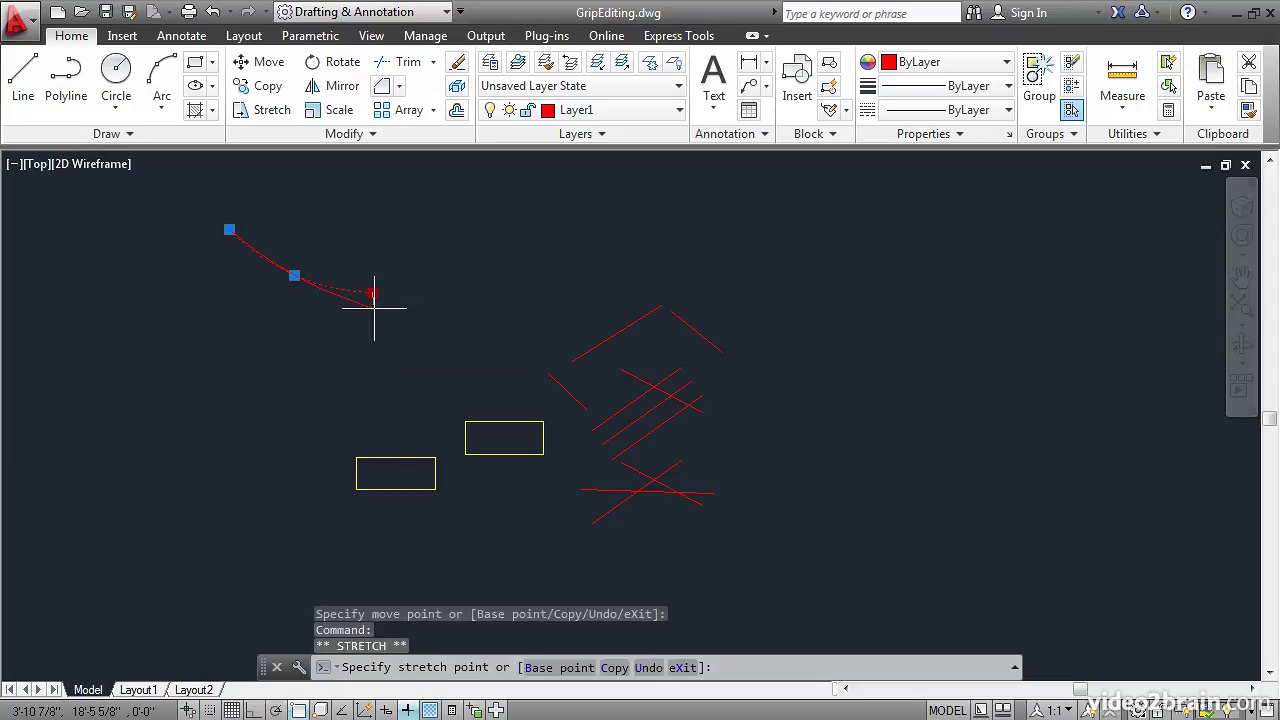
key("space")
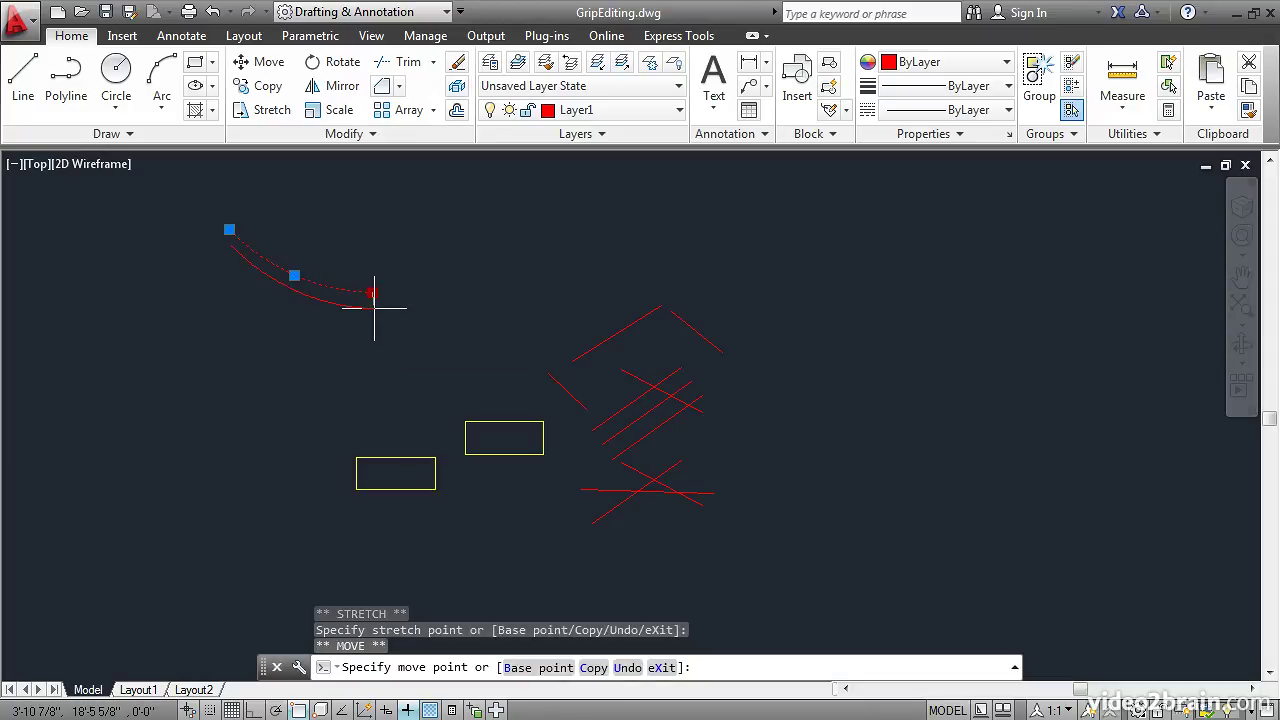
key("space")
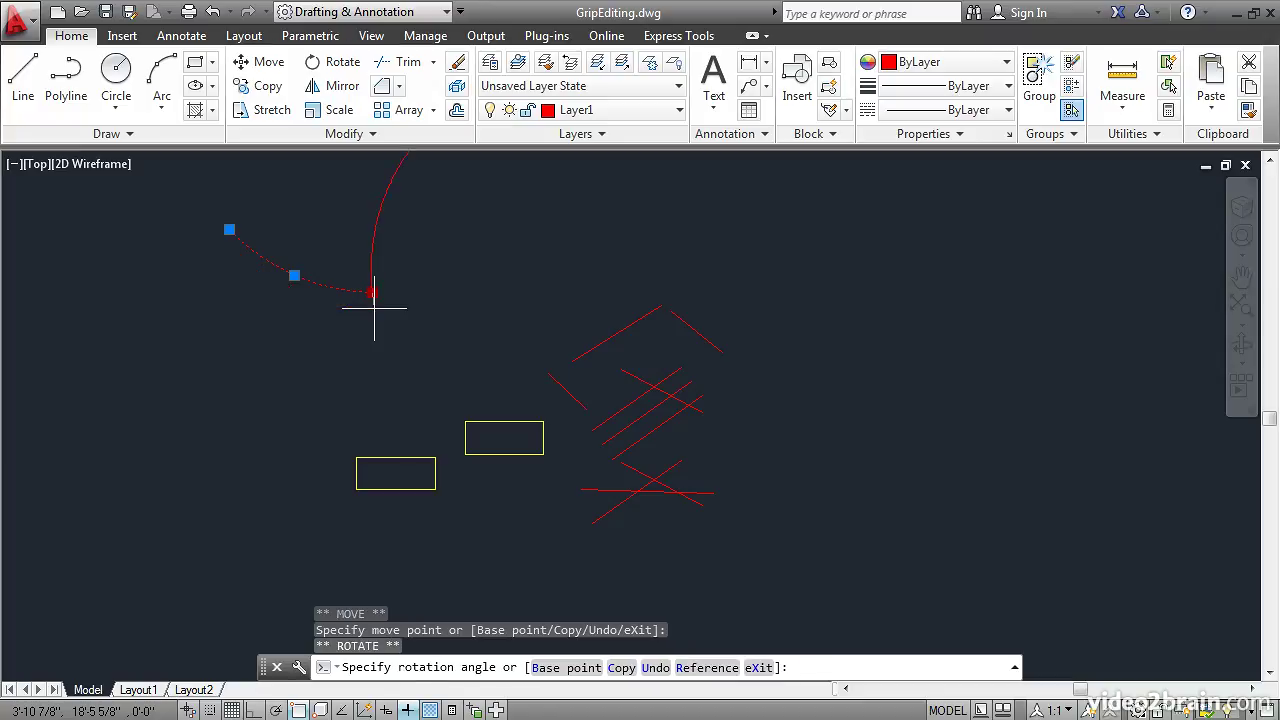
key("space")
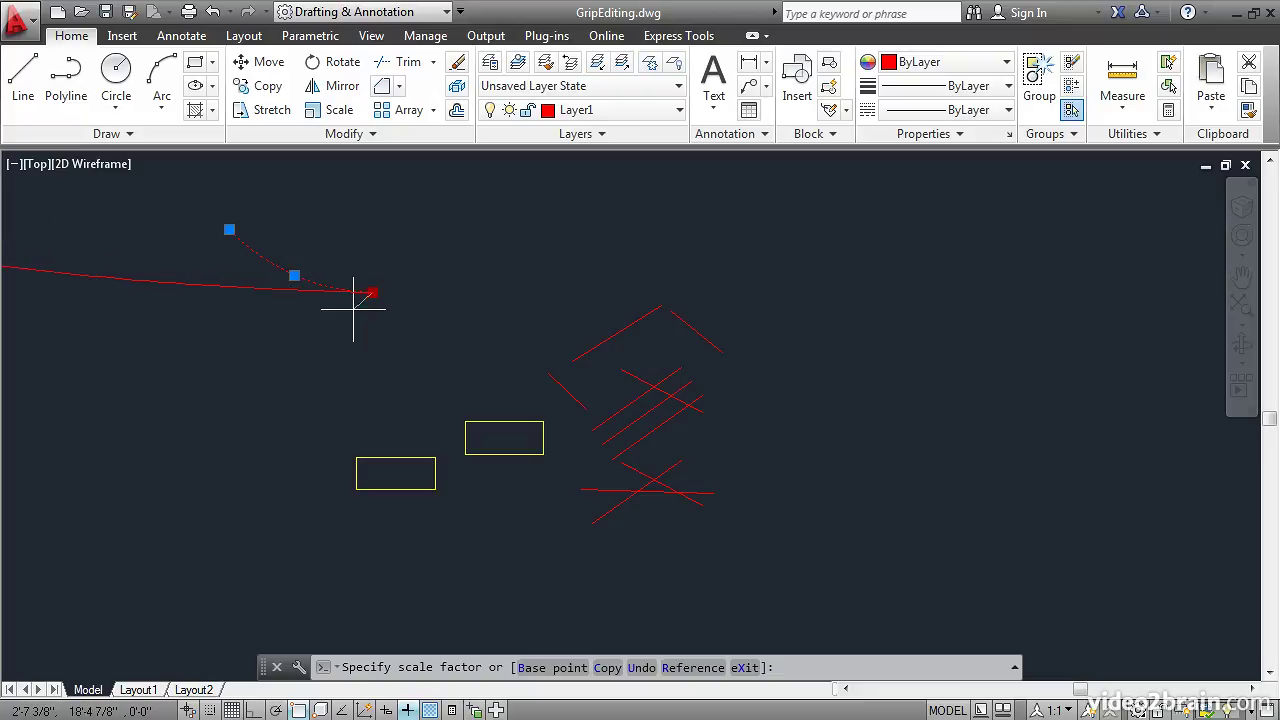
type(".5")
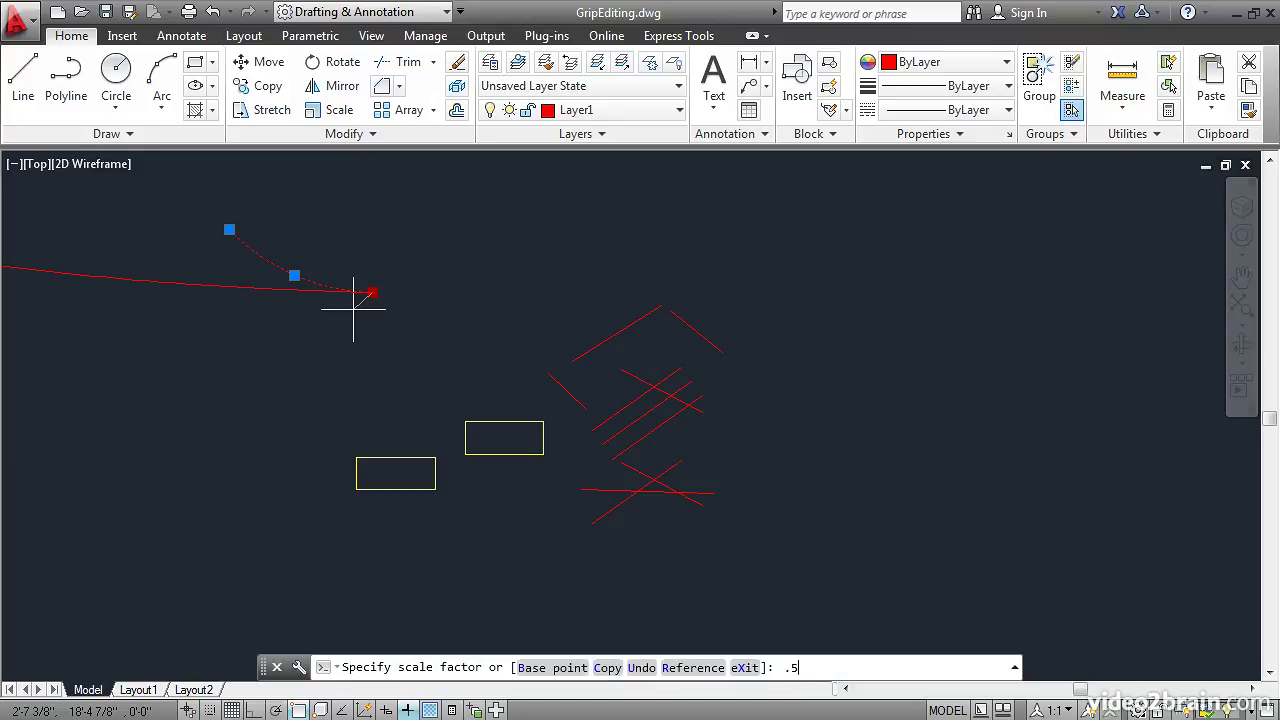
key("Return")
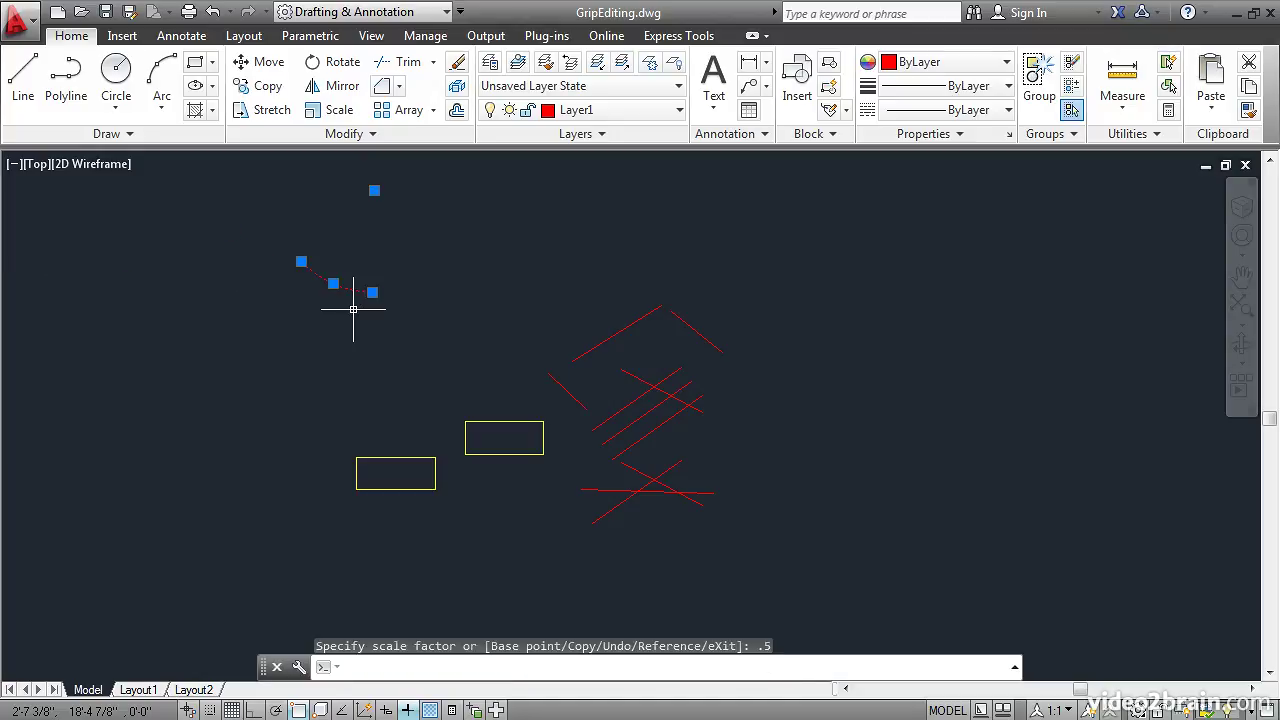
- Mirror the arc across a diagonal line rising to the right from its lower-right endpoint, without keeping the original, and clear the selection
left_click(372, 293)
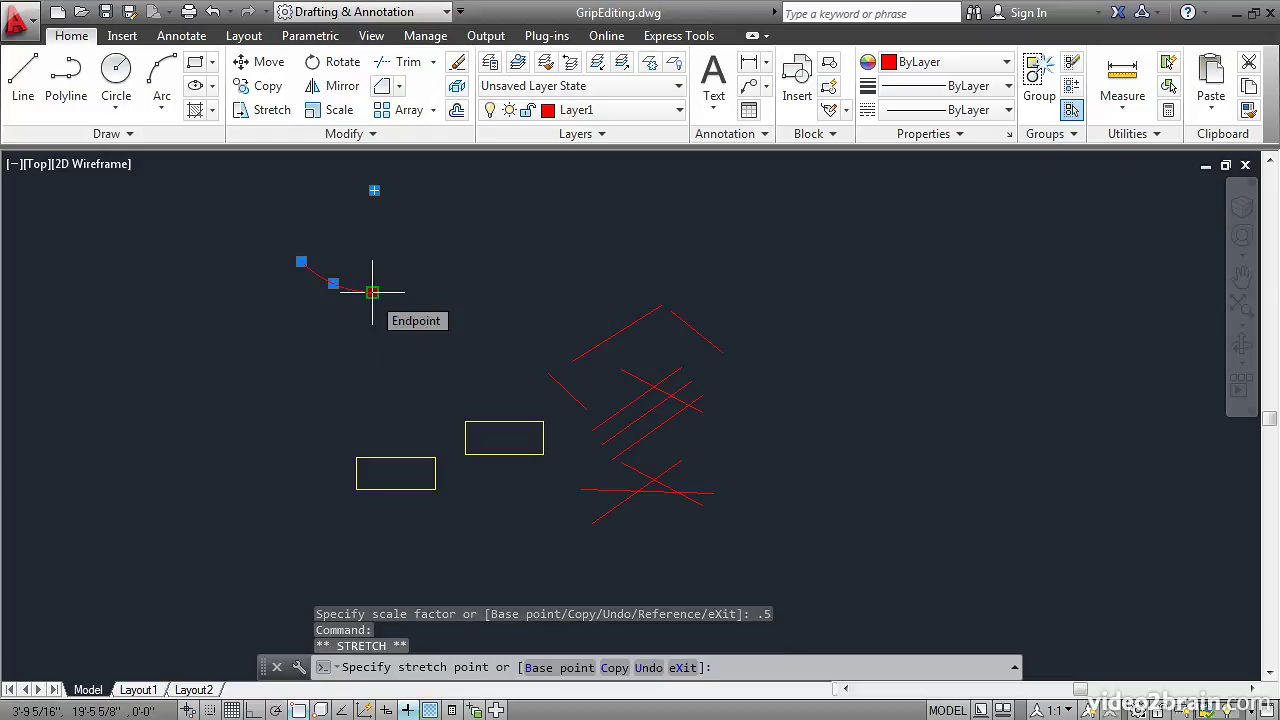
key("space")
key("space")
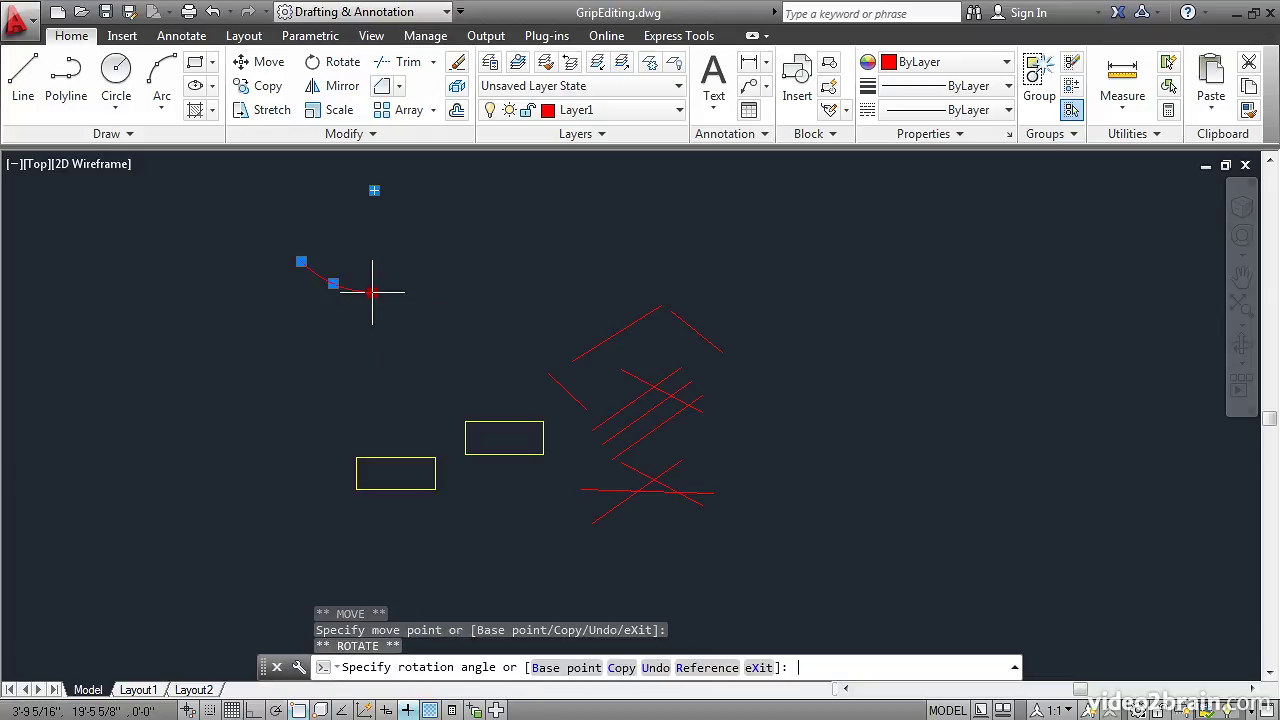
key("space")
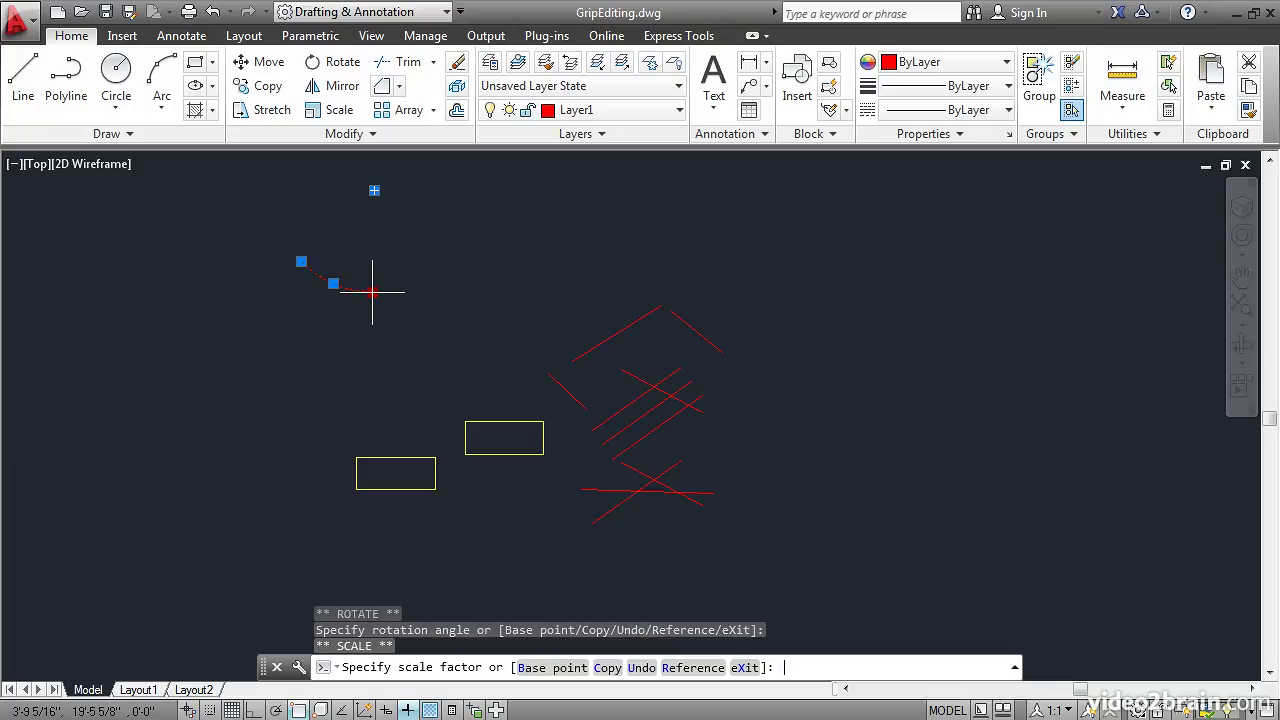
key("space")
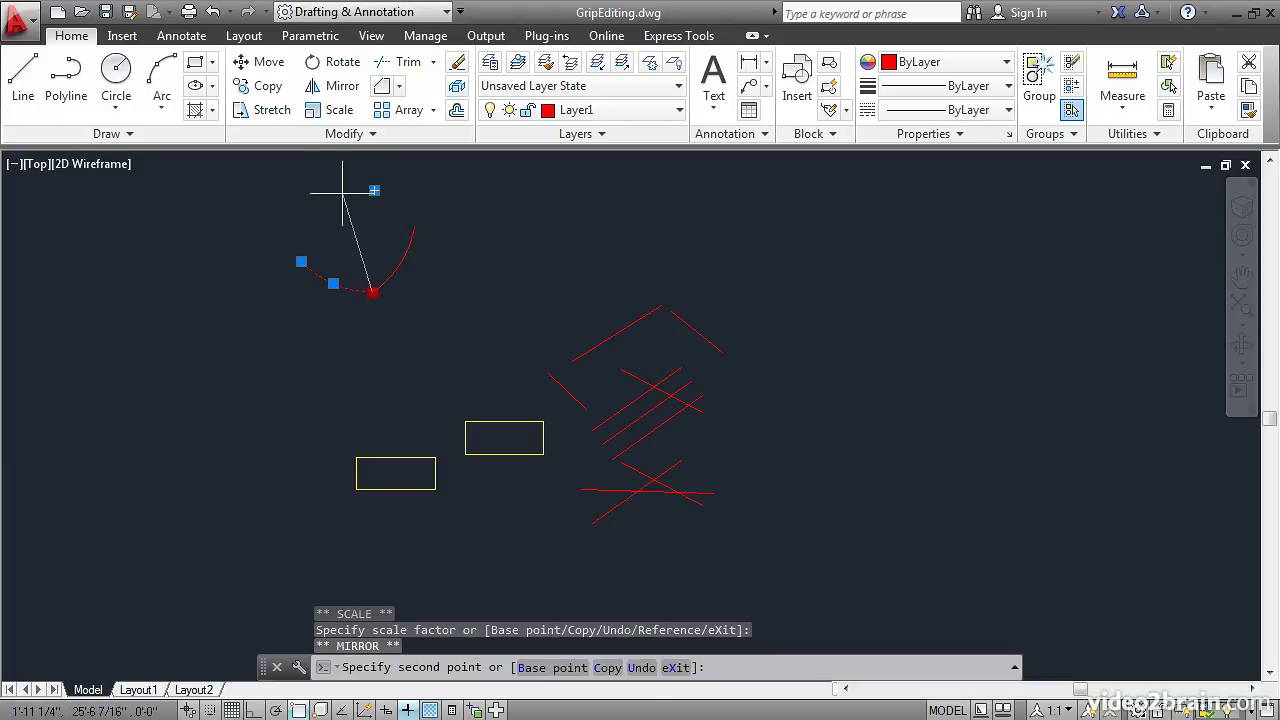
left_click(433, 229)
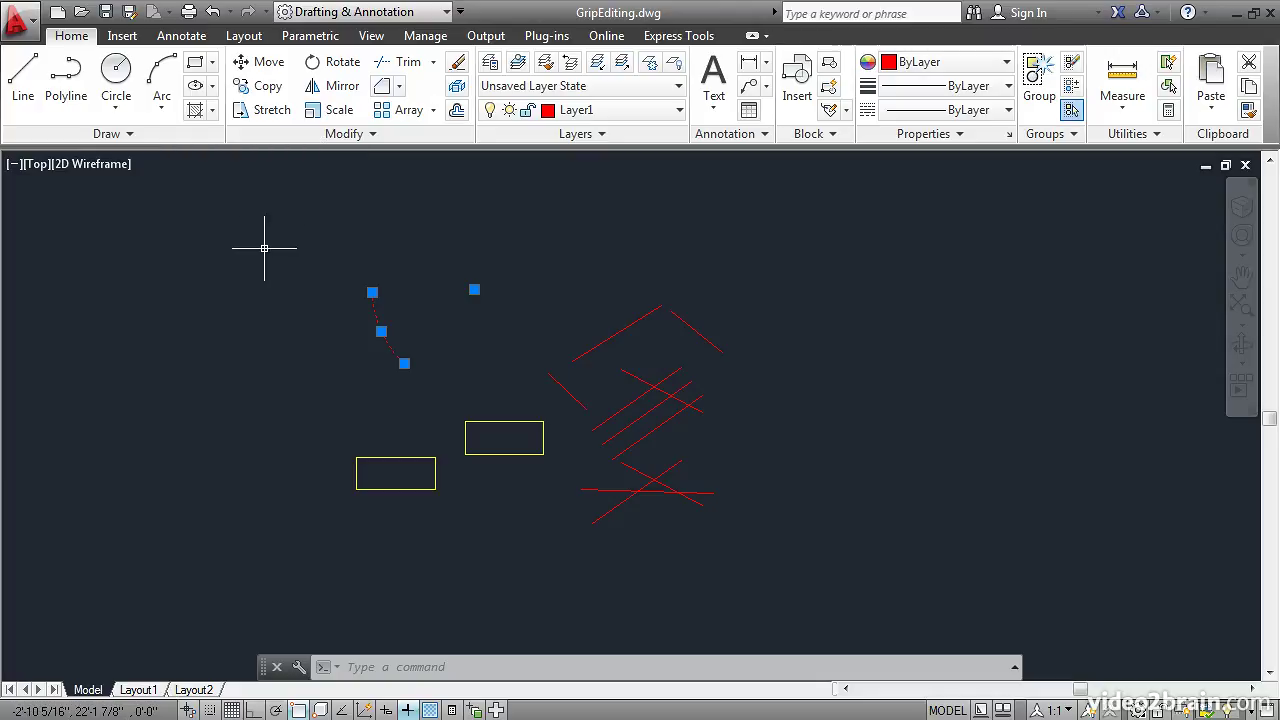
key("Escape")
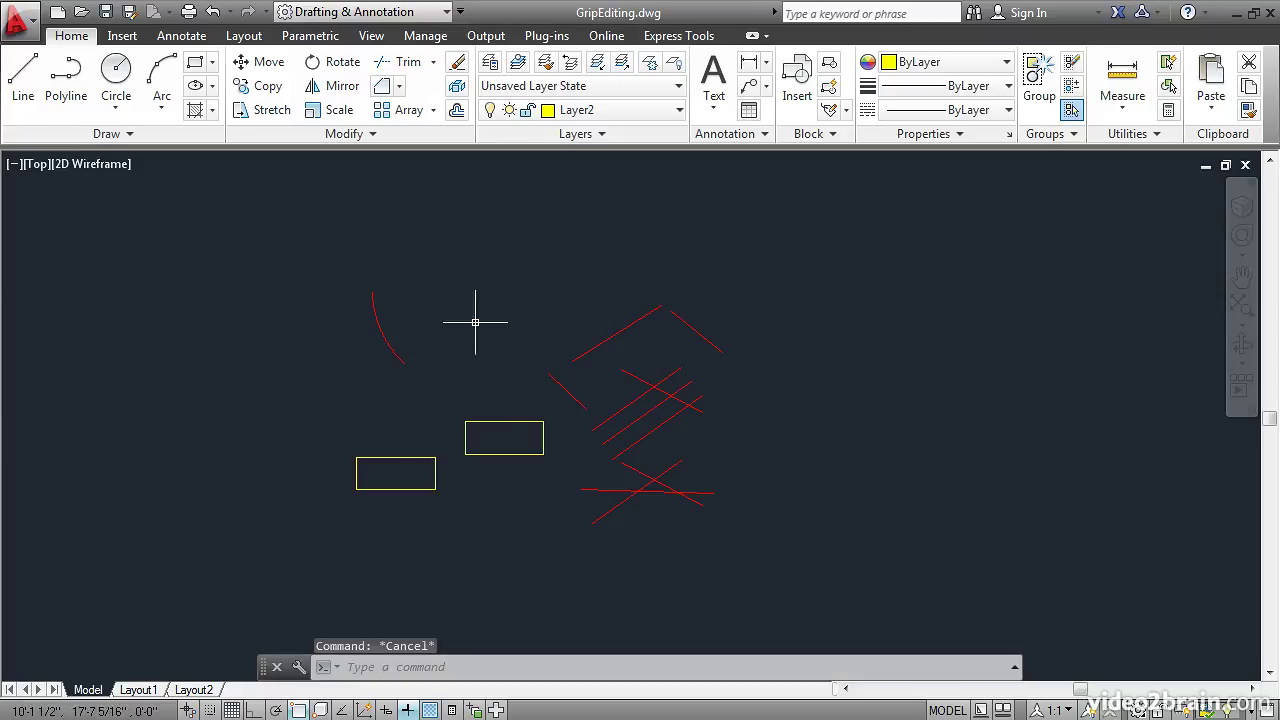
- Stretch the top edge of the upper-right yellow rectangle straight up with Ortho on, and convert that edge to an arc bulging upward
left_click(492, 421)
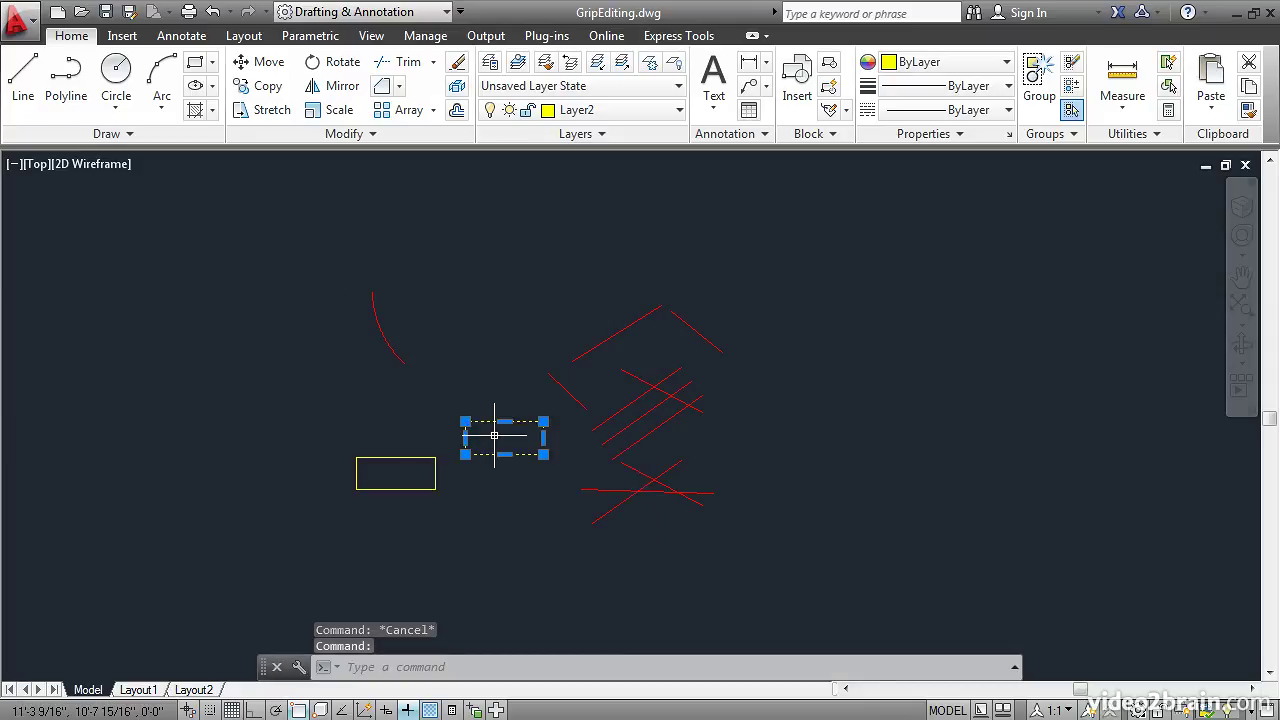
scroll(494, 435, "up", 4)
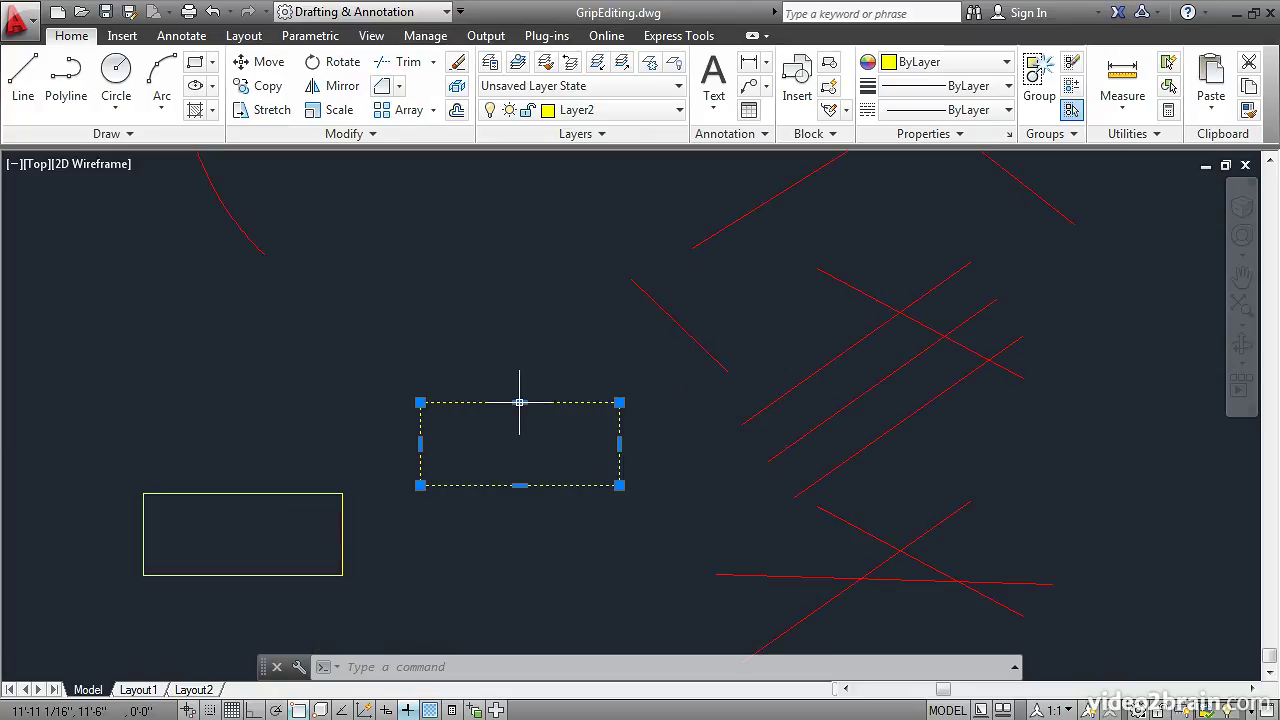
left_click(519, 402)
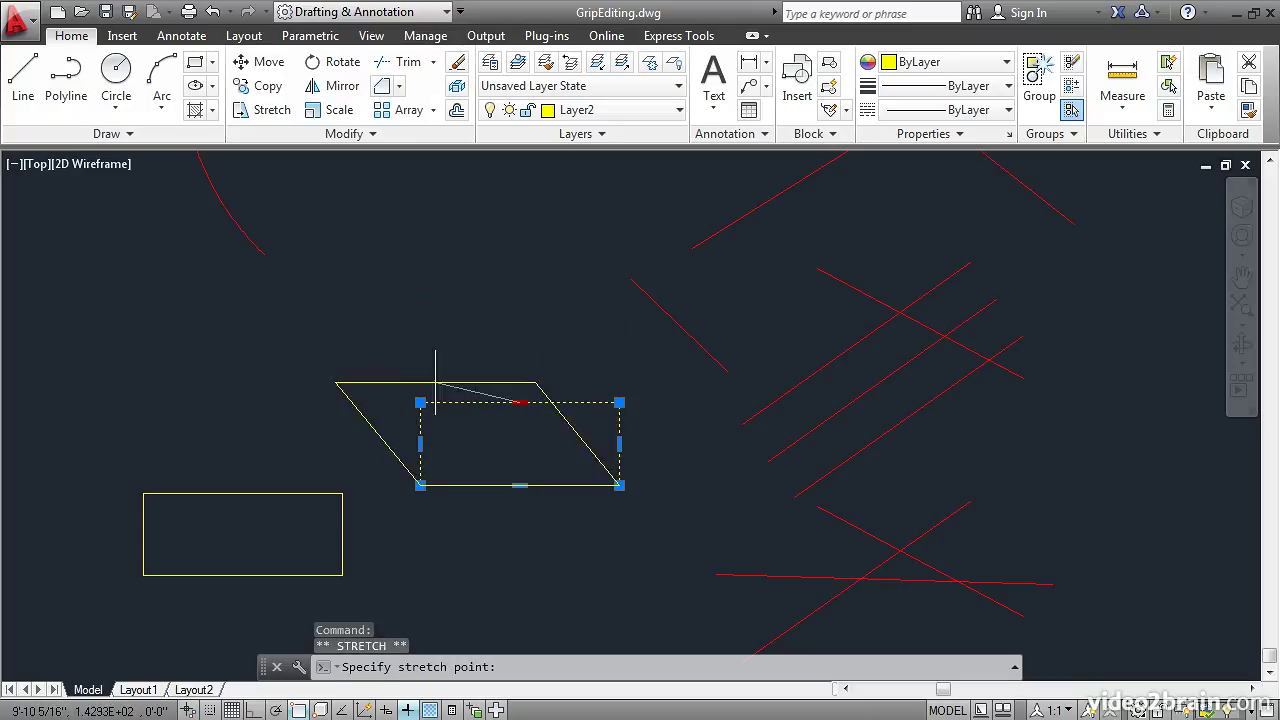
left_click(254, 710)
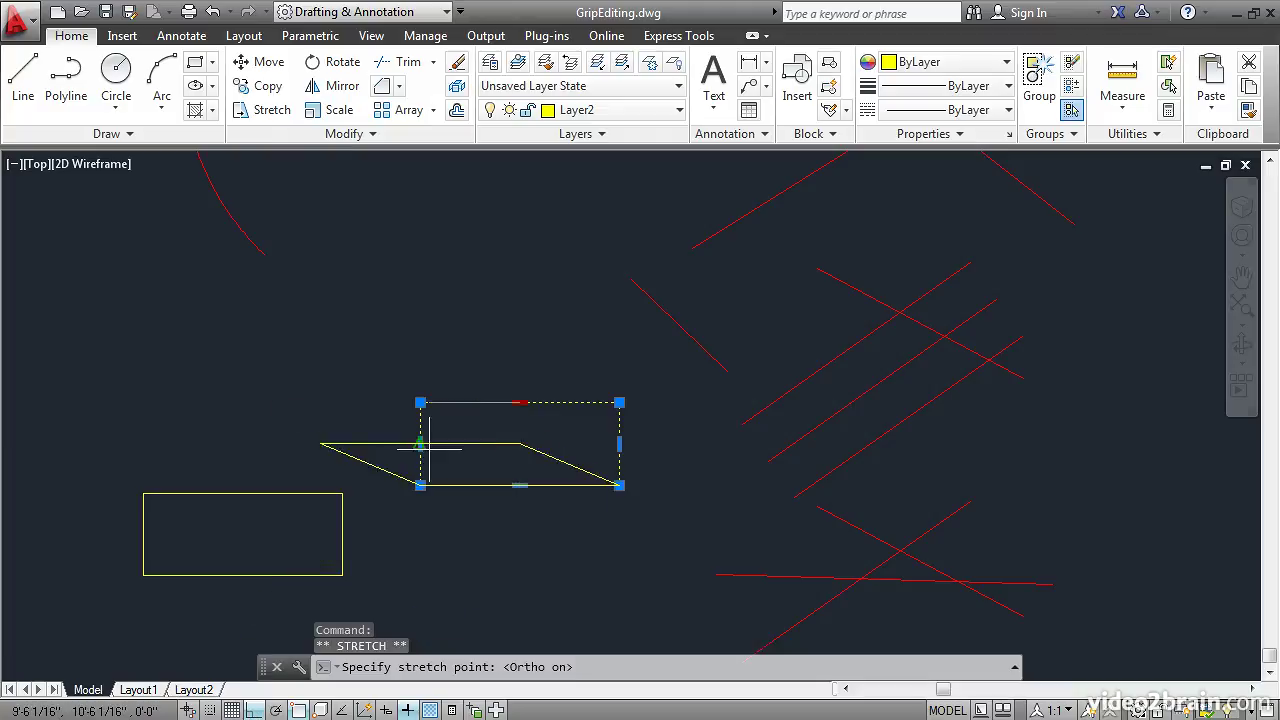
left_click(525, 327)
mouse_move(519, 327)
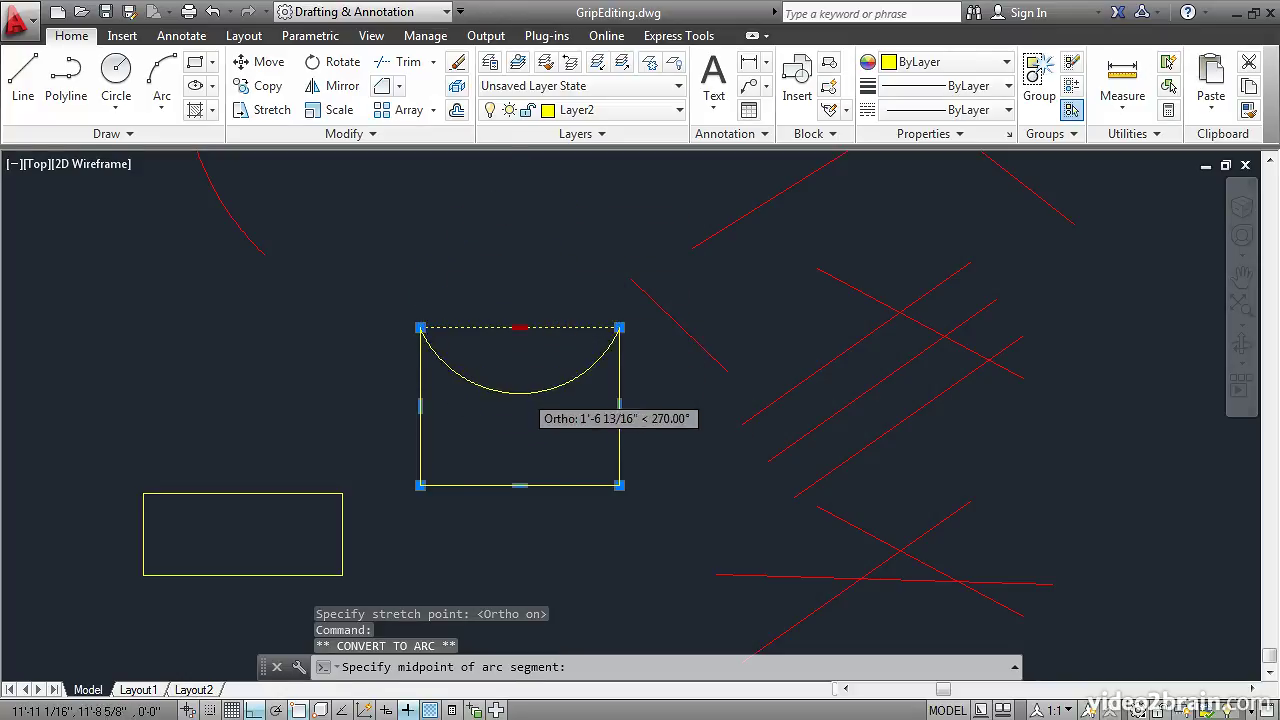
left_click(520, 262)
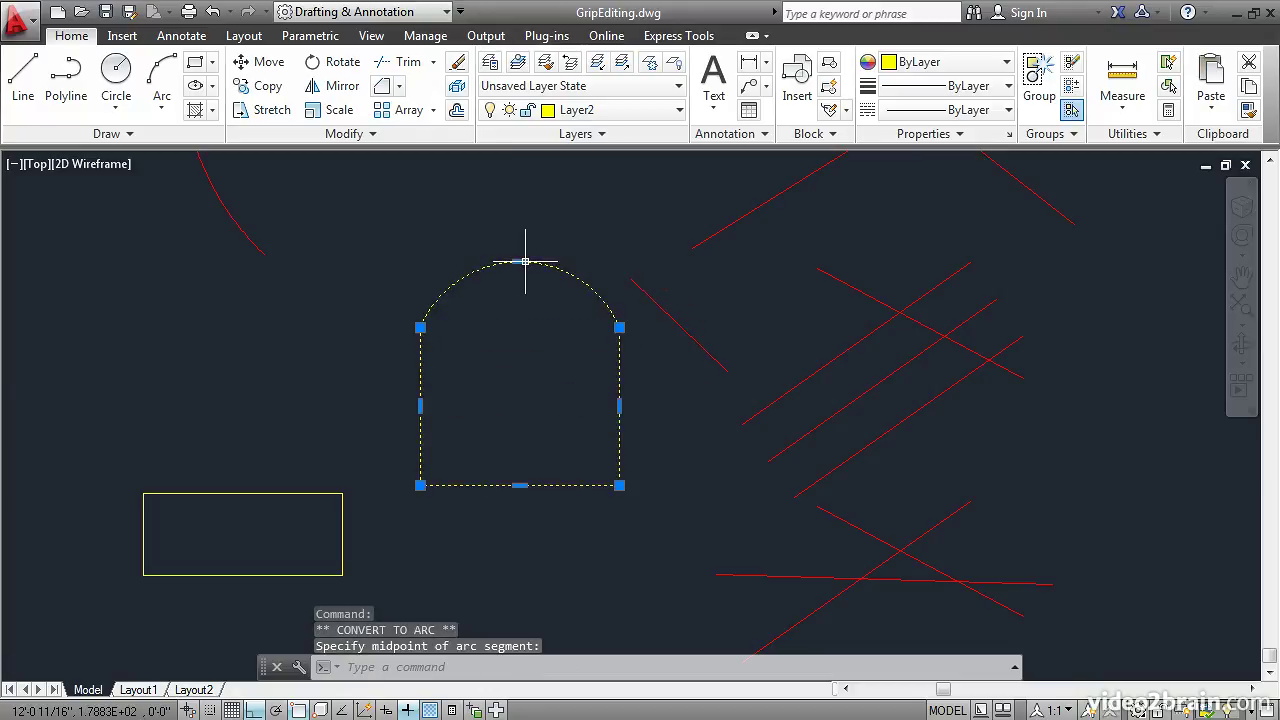
- Add a vertex to the top arc of the yellow shape, placed midway between its upper corners to form two bulges, and clear the selection
mouse_move(519, 264)
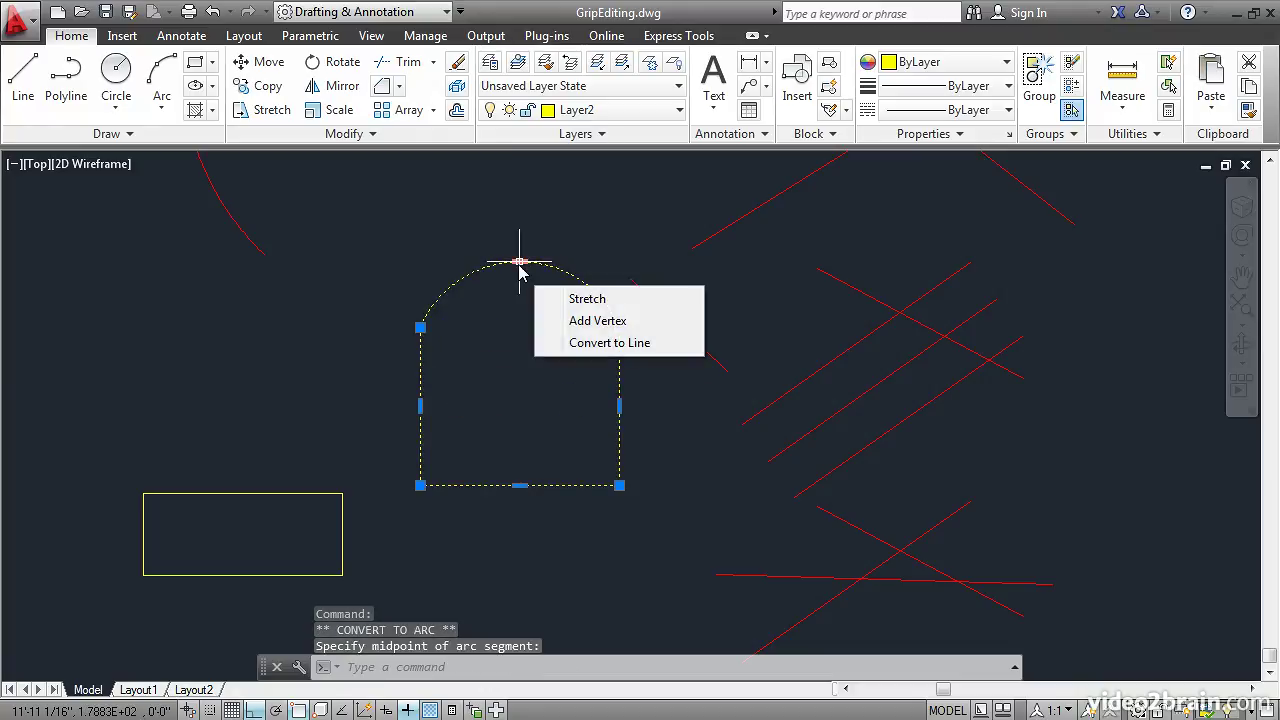
left_click(568, 321)
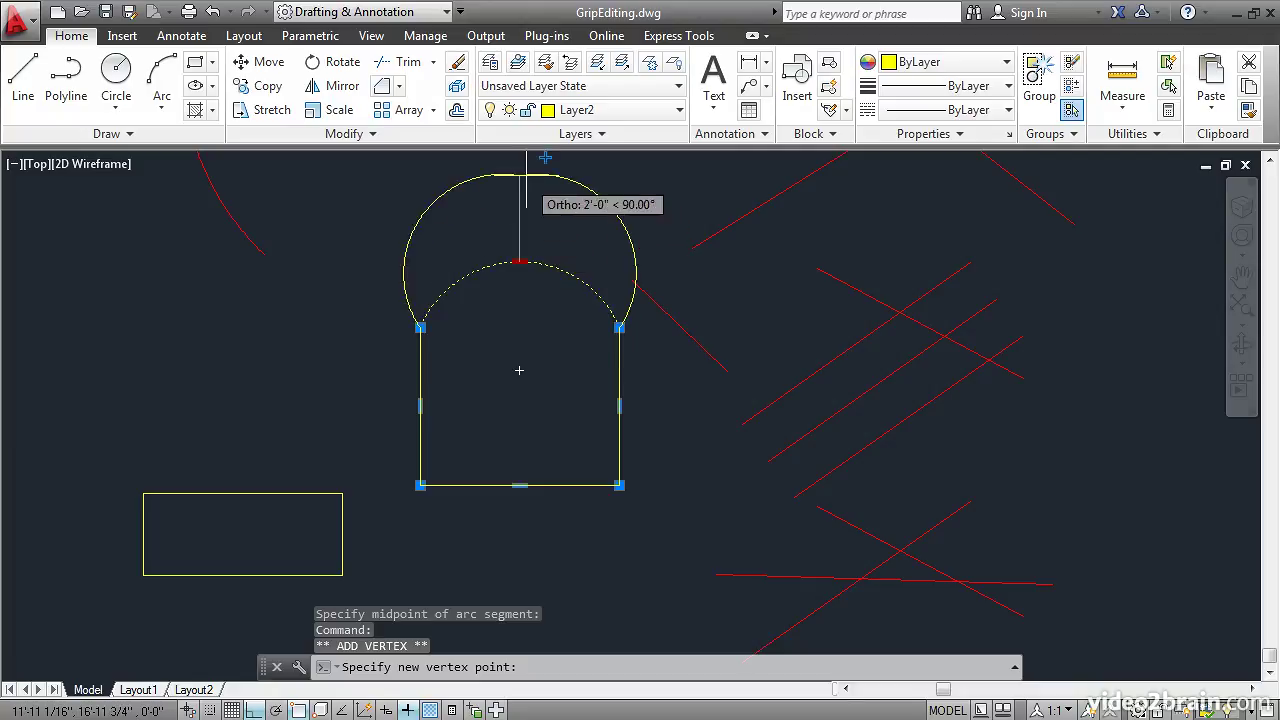
left_click(520, 325)
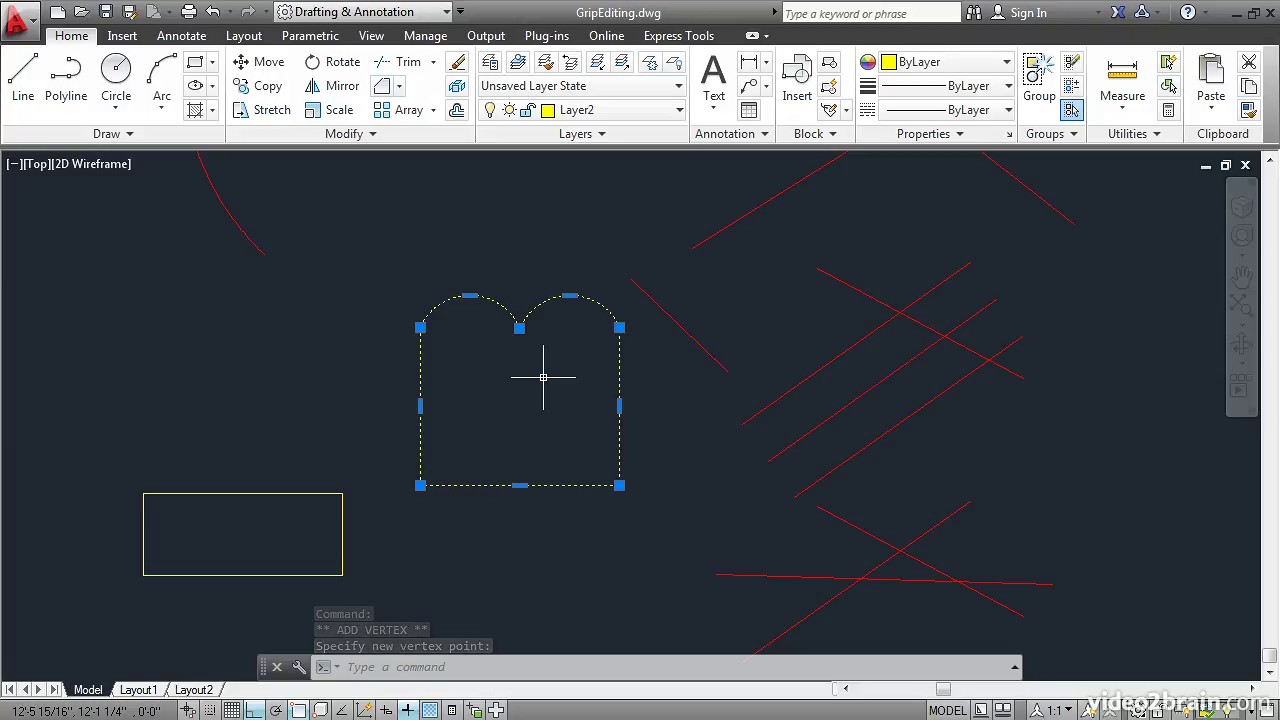
key("Escape")
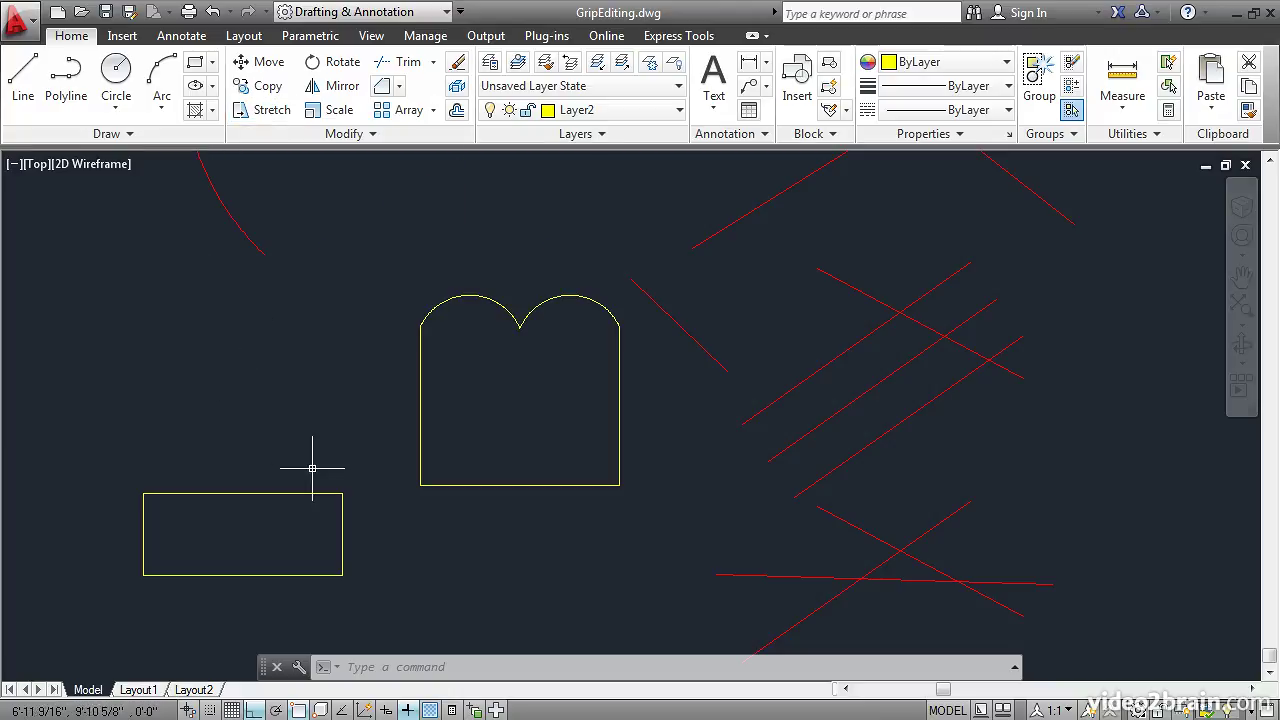
- Stretch the top edge of the lower-left yellow rectangle straight up by both upper corner grips, nearly level with the neighbouring shape's upper corners, and deselect
left_click(367, 524)
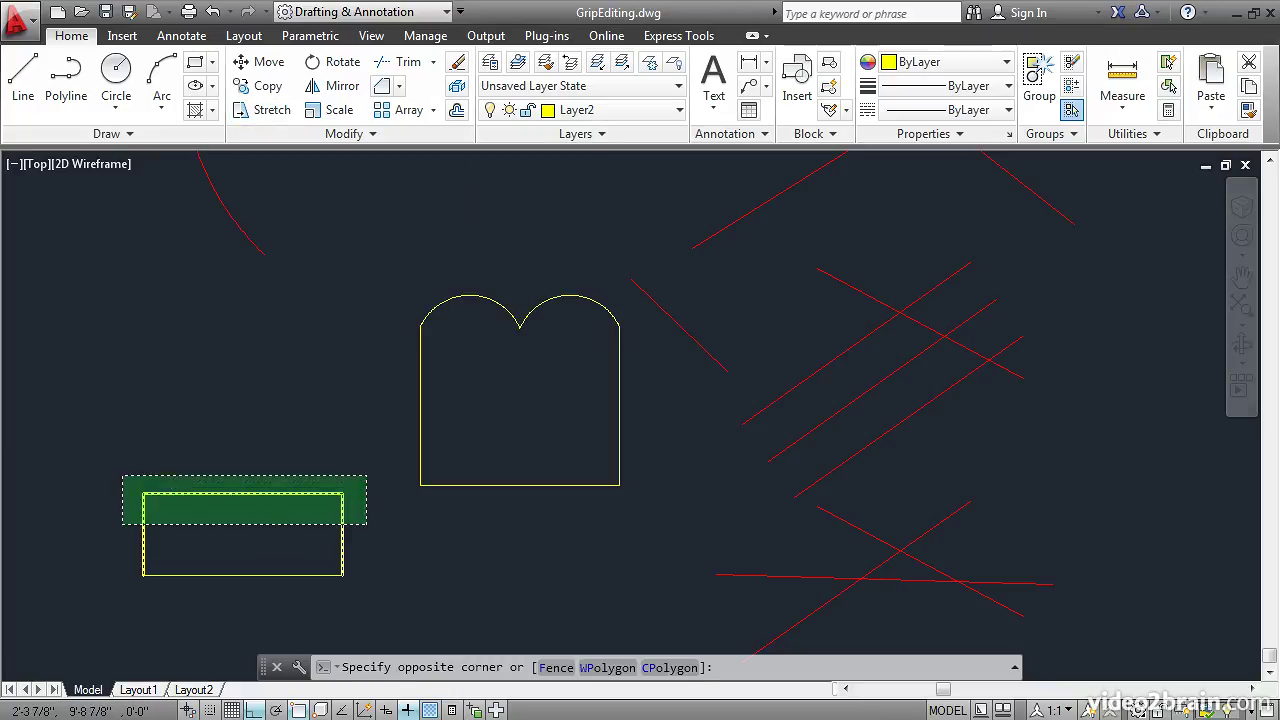
left_click(116, 467)
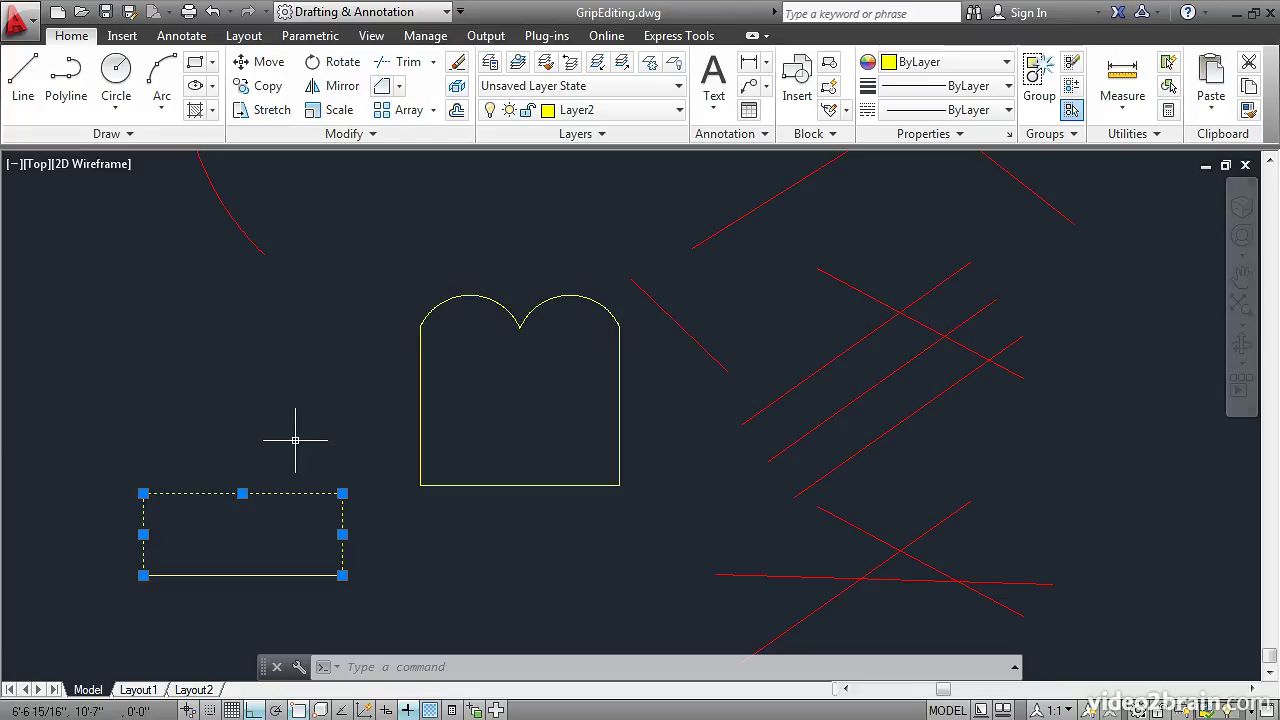
left_click(342, 493, "shift")
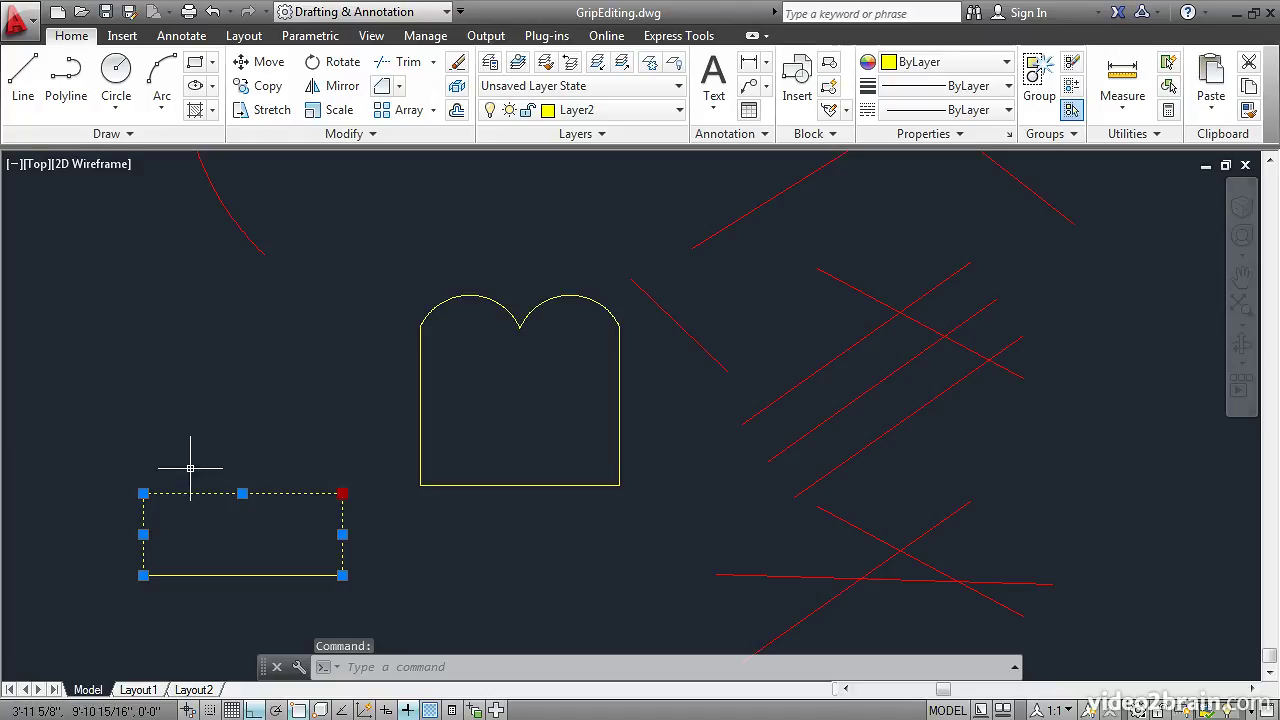
left_click(143, 493, "shift")
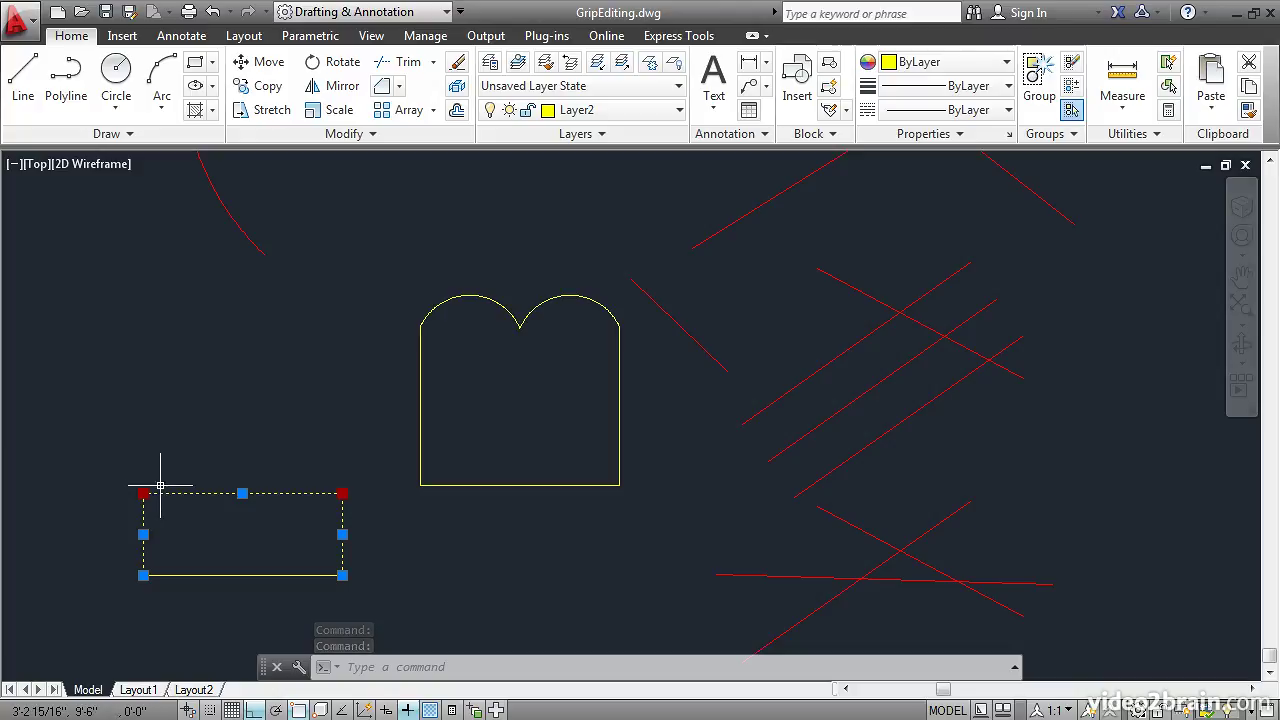
left_click(143, 493)
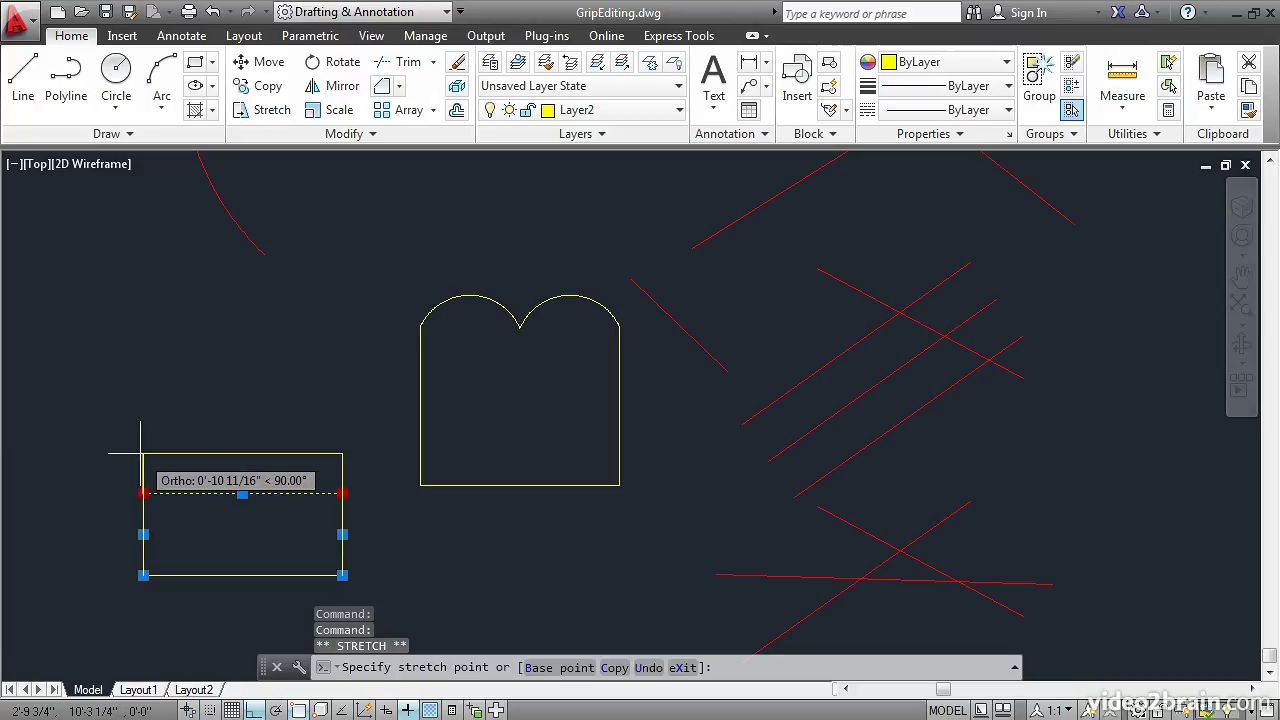
left_click(143, 339)
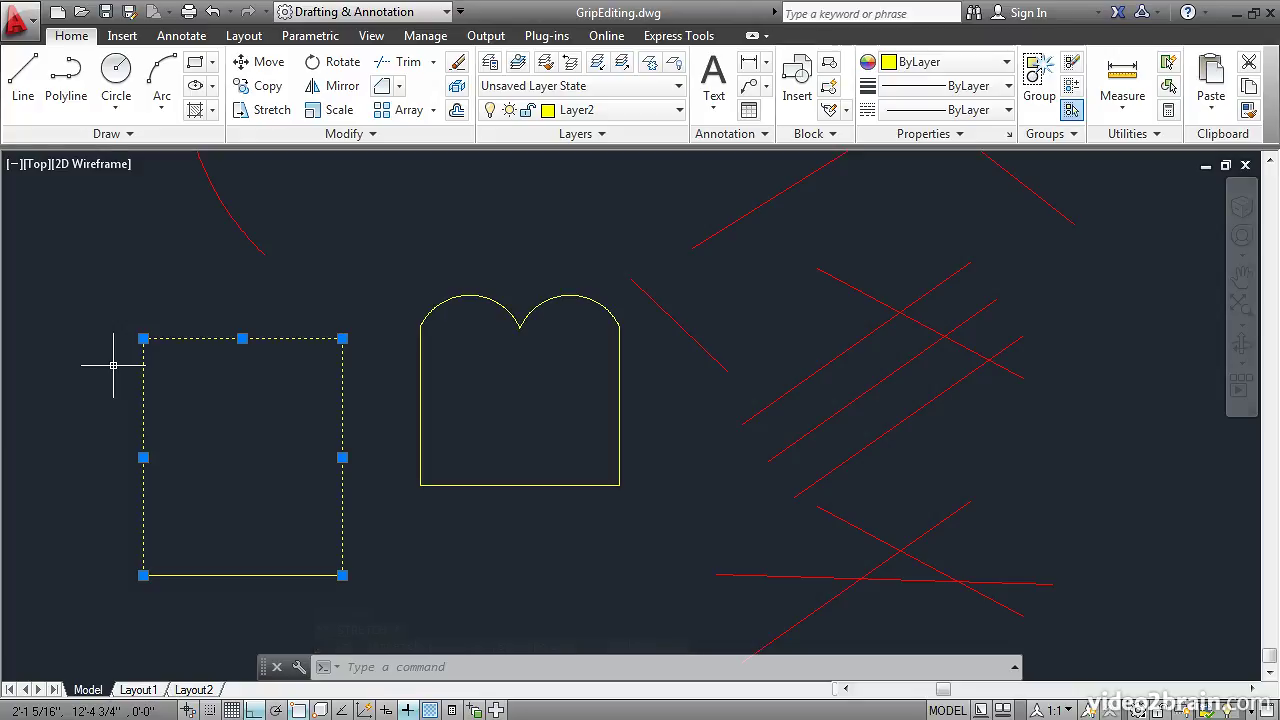
key("Escape")
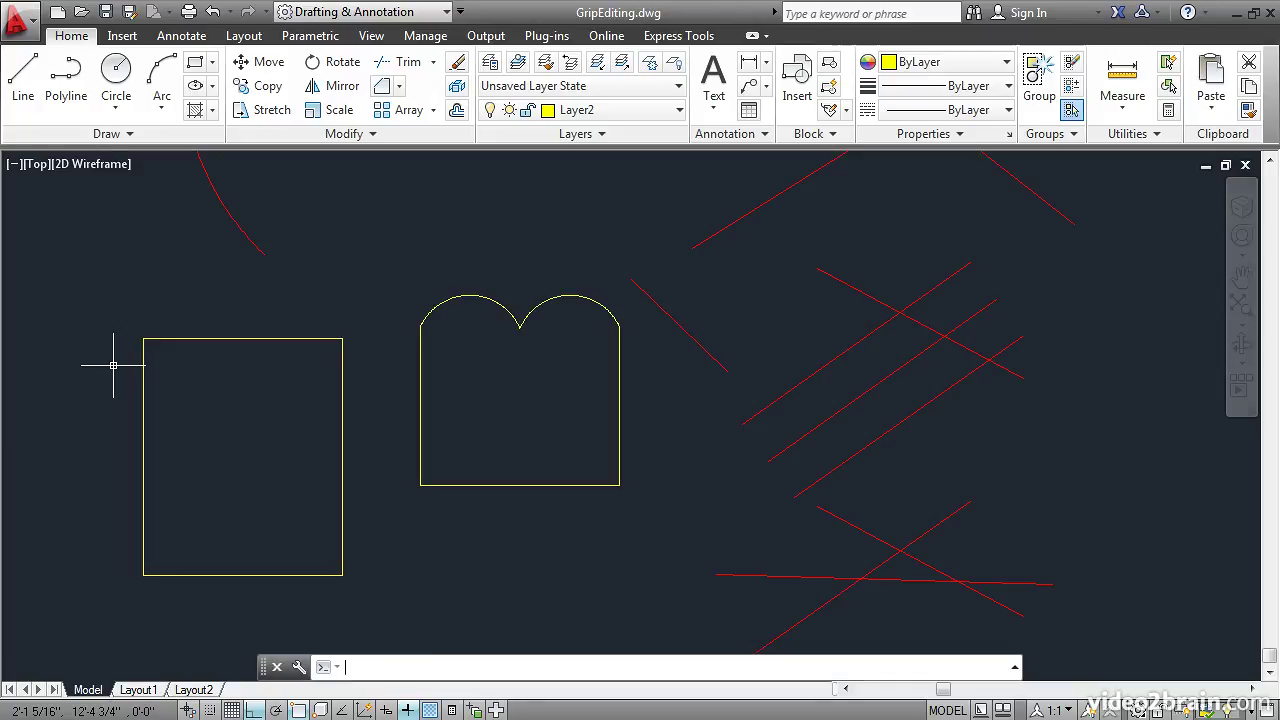